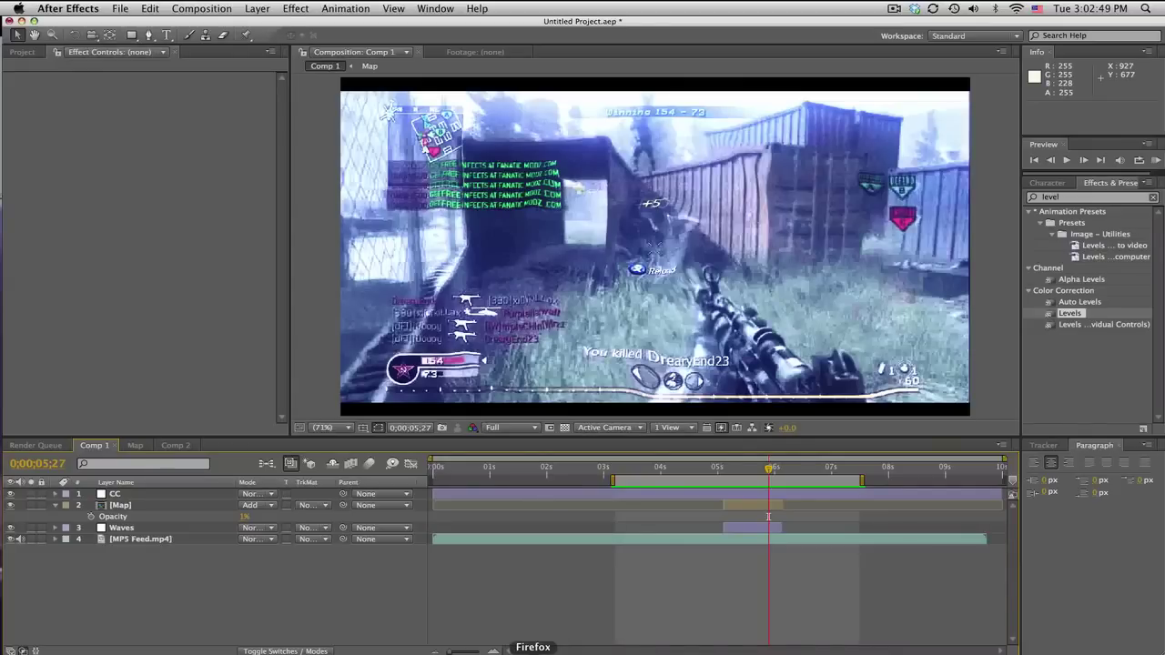
Play the TeqH Time Episode 5 YouTube video in Firefox and pause it at 1:15
{"action": "left_click", "coordinate": [533, 654]}
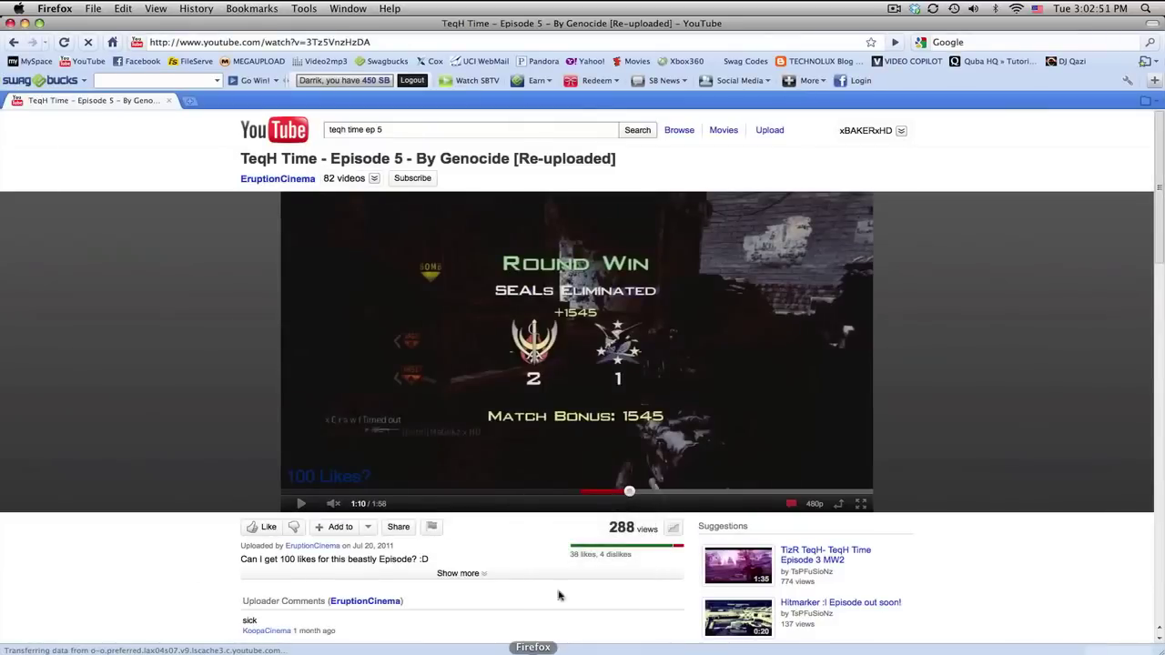
{"action": "left_click", "coordinate": [621, 437]}
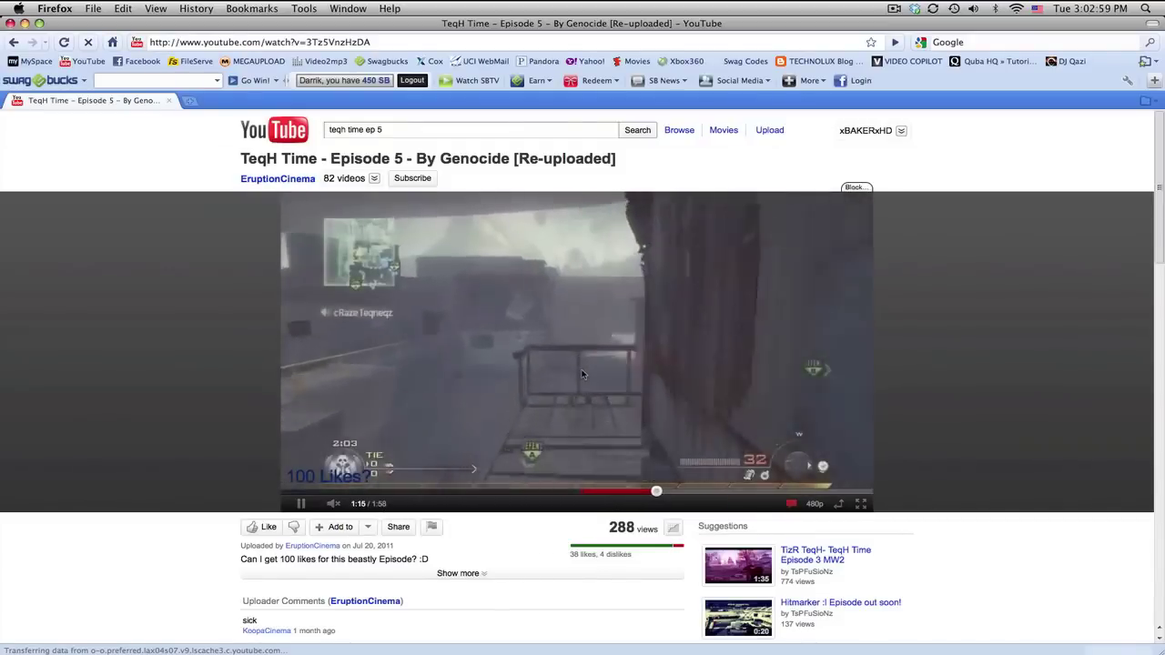
{"action": "left_click", "coordinate": [583, 374]}
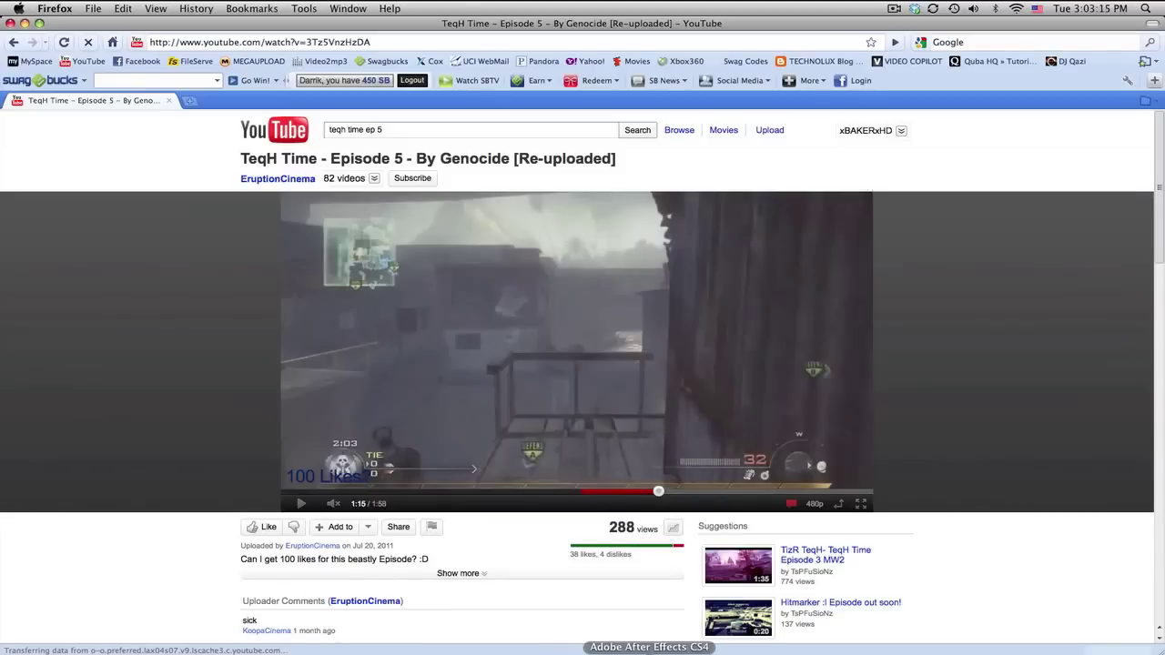
RAM-preview Comp 1 in After Effects, stop playback, and return to the five-second frame
{"action": "left_click", "coordinate": [649, 652]}
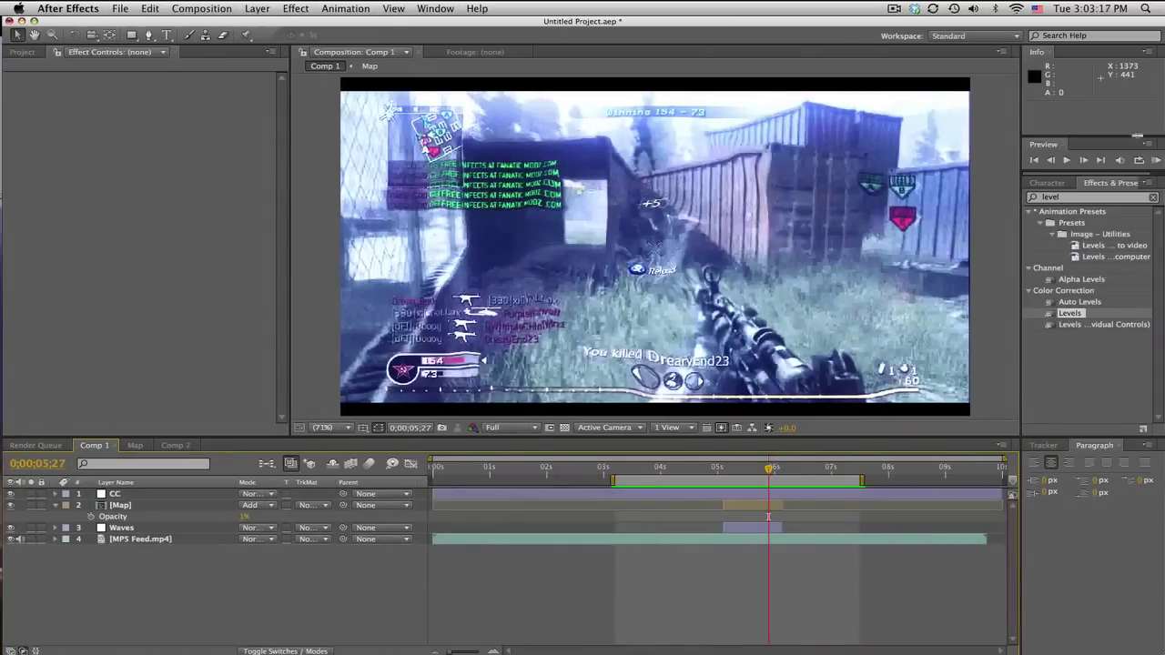
{"action": "left_click", "coordinate": [1155, 159]}
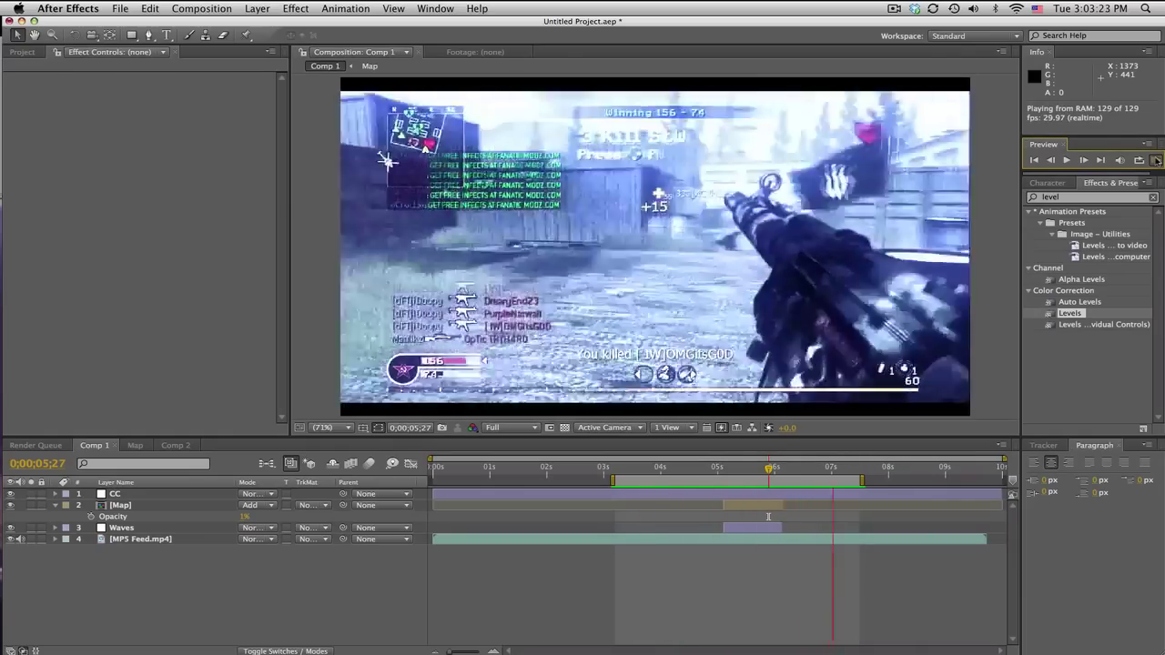
{"action": "key", "text": "space"}
{"action": "left_click_drag", "start_coordinate": [713, 470], "coordinate": [754, 470]}
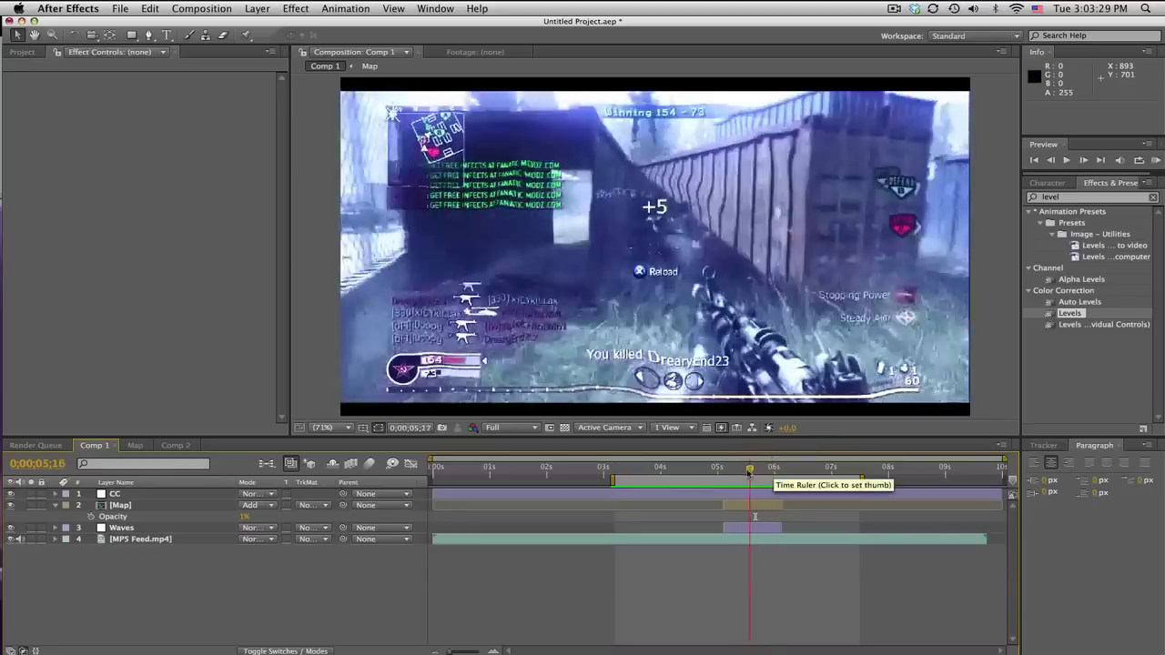
{"action": "key", "text": "shift+Page_Up"}
{"action": "key", "text": "shift+Page_Up"}
Switch to Comp 2 and set its viewer resolution to Half
{"action": "left_click", "coordinate": [176, 445]}
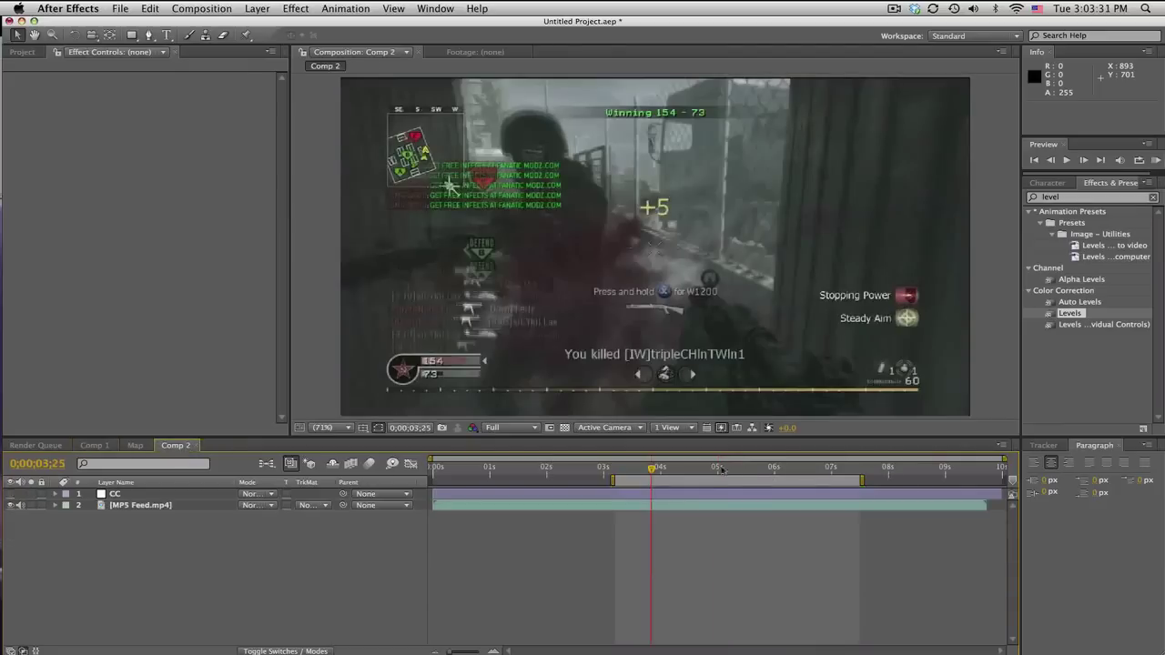
{"action": "left_click_drag", "start_coordinate": [640, 470], "coordinate": [657, 469]}
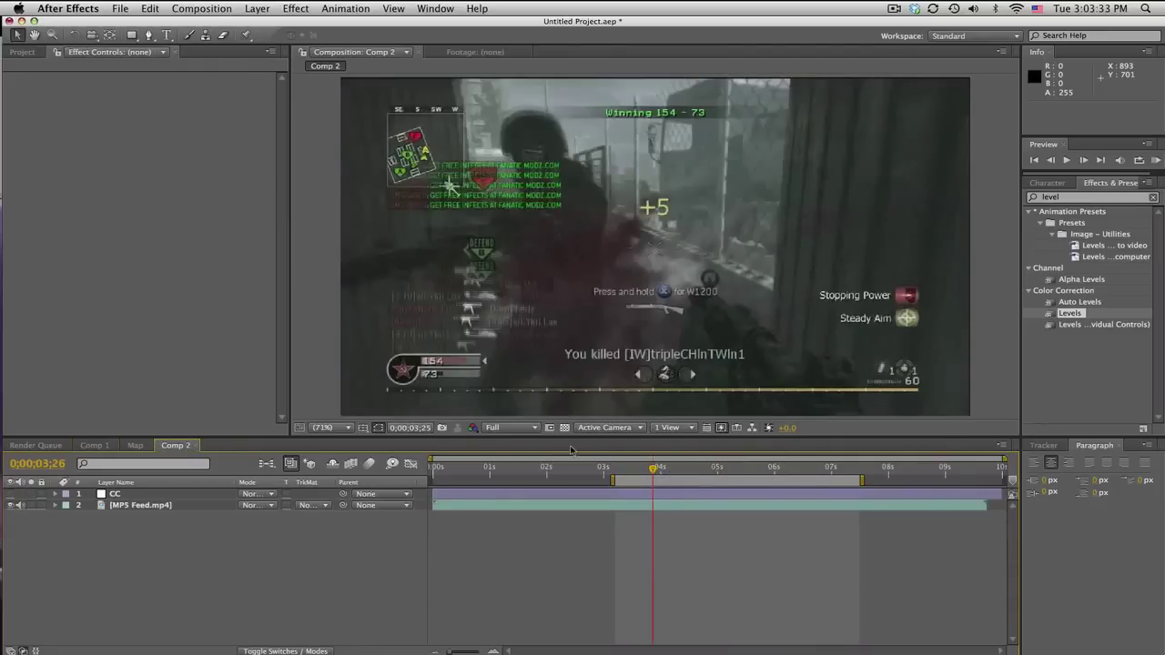
{"action": "left_click", "coordinate": [507, 469]}
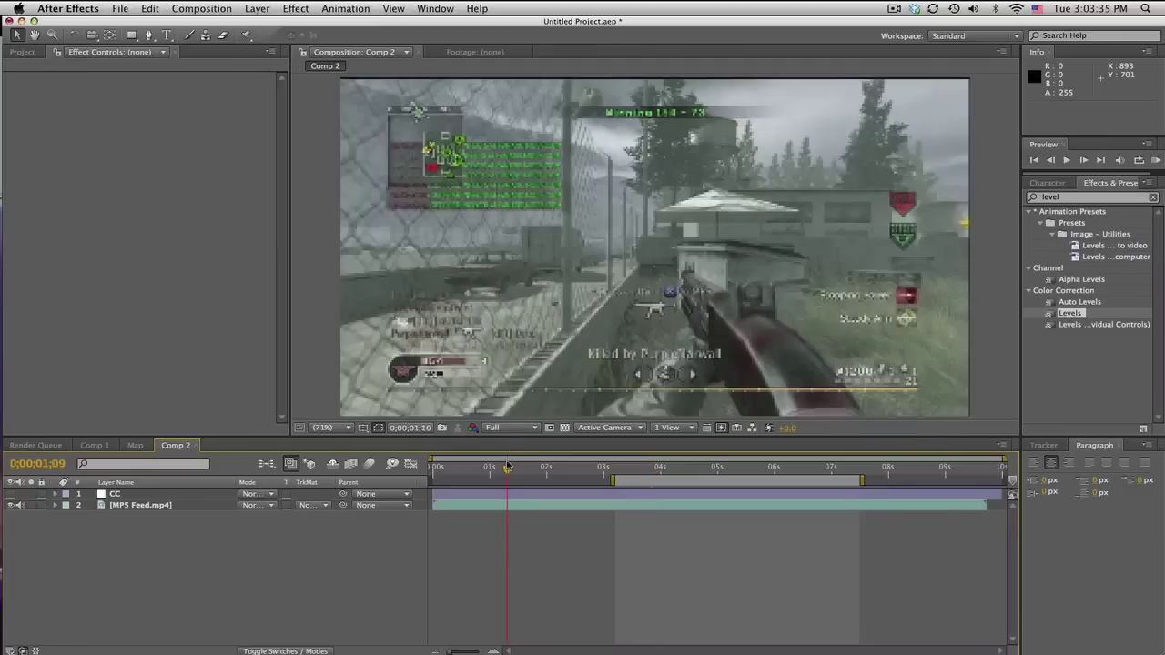
{"action": "left_click", "coordinate": [508, 428]}
{"action": "left_click", "coordinate": [505, 472]}
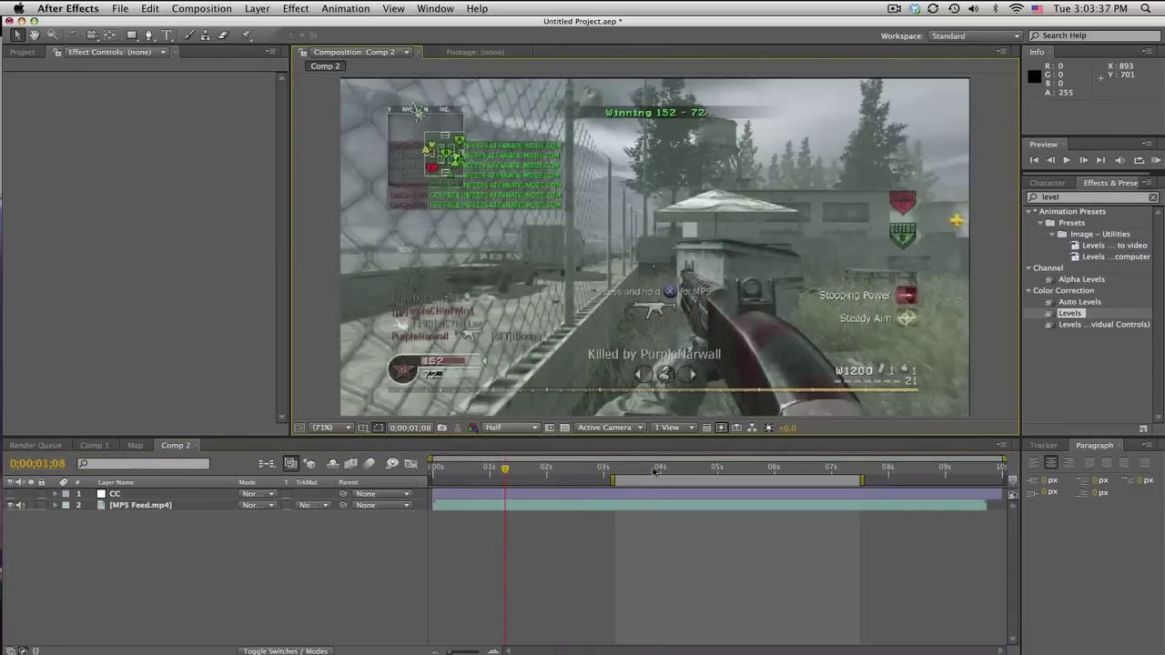
Scrub Comp 2 forward to the gameplay frame at 0;00;05;01
{"action": "left_click", "coordinate": [648, 469]}
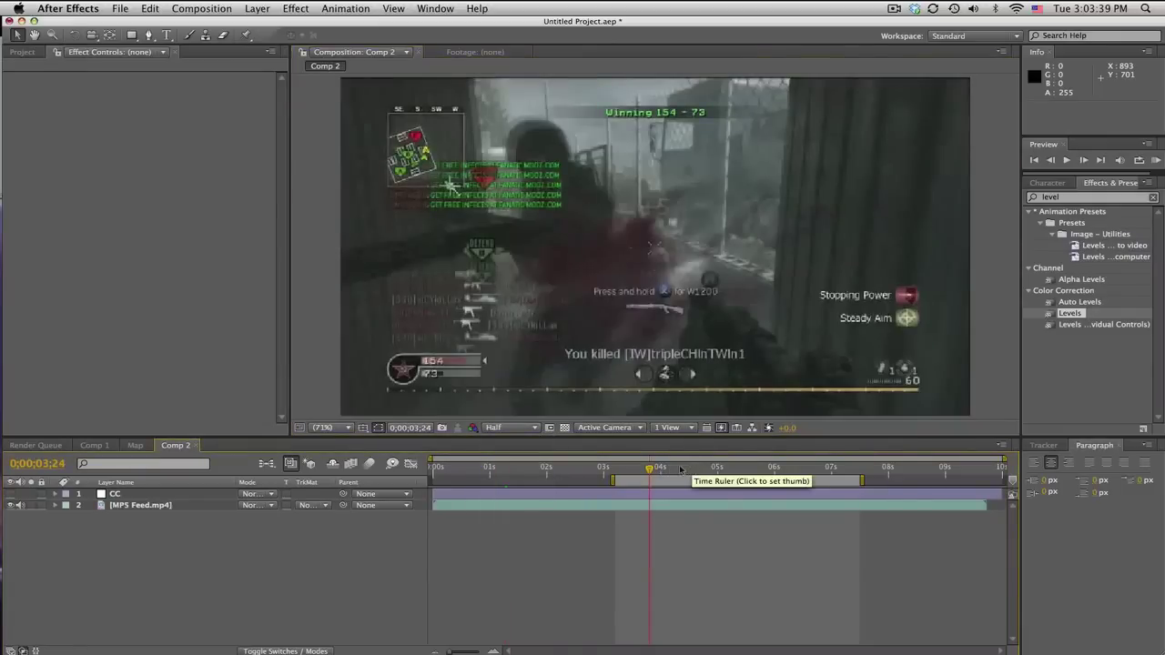
{"action": "left_click_drag", "start_coordinate": [680, 469], "coordinate": [706, 469]}
{"action": "left_click", "coordinate": [692, 470]}
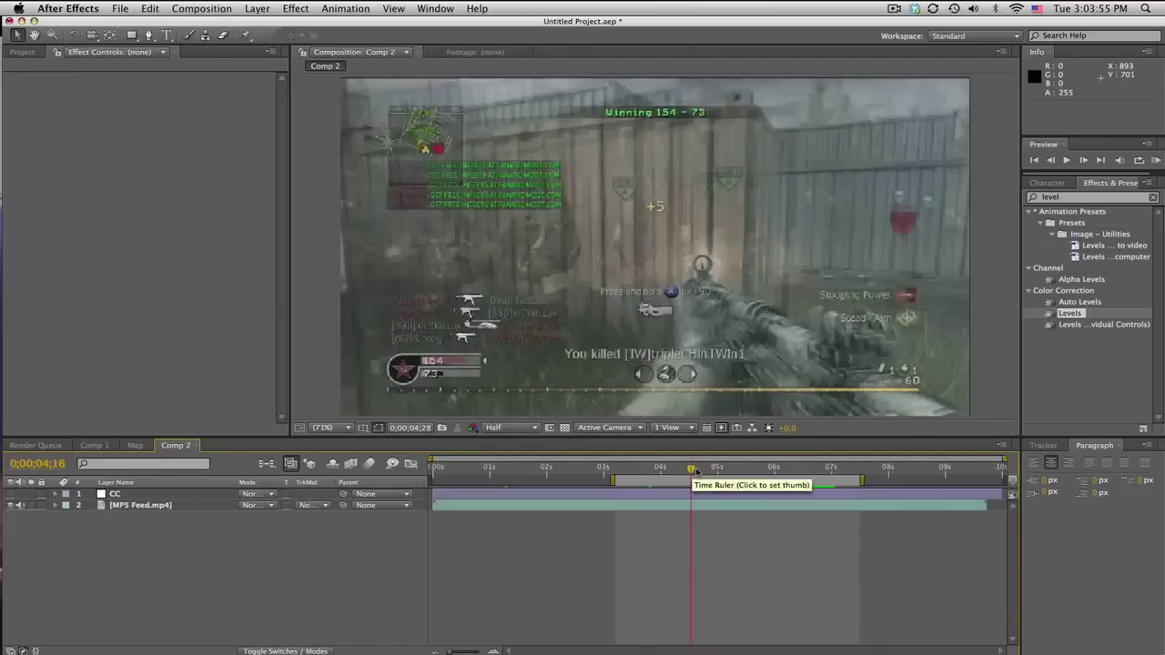
{"action": "left_click_drag", "start_coordinate": [692, 469], "coordinate": [719, 469]}
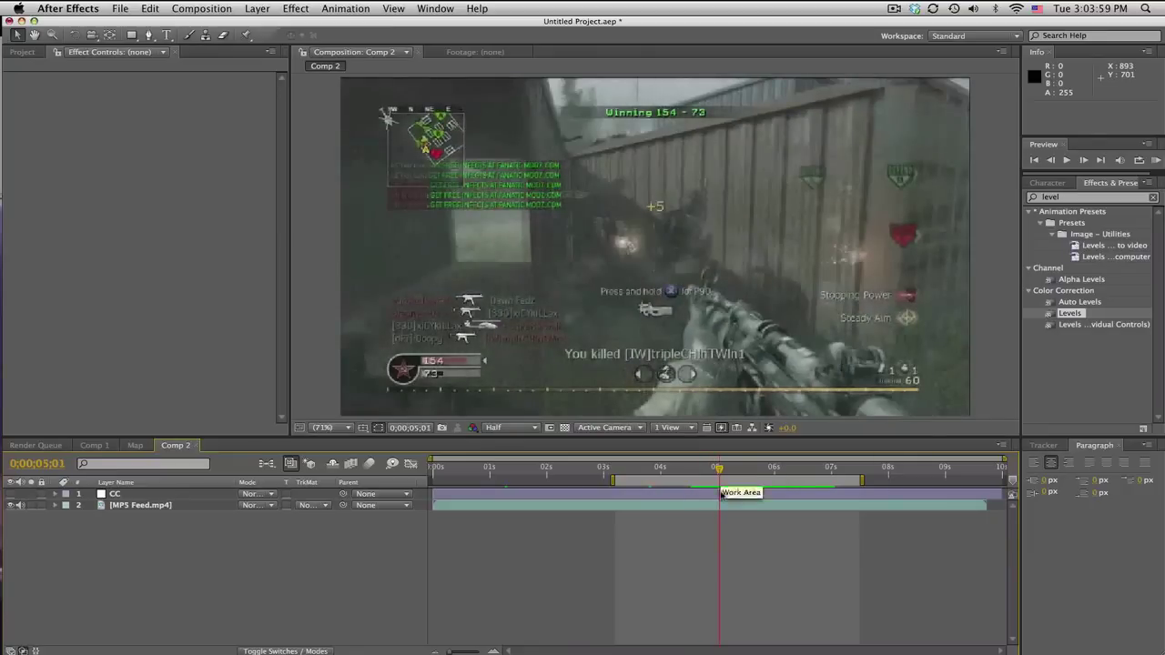
Create a new solid named Waves and move it below the CC layer
{"action": "left_click", "coordinate": [258, 8]}
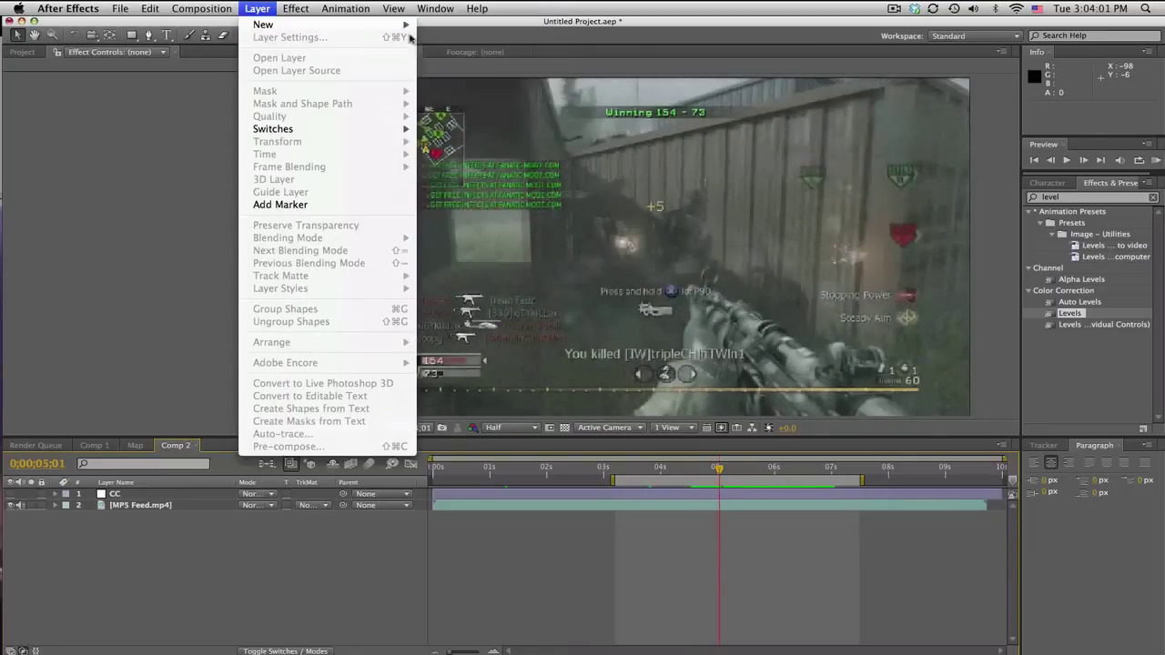
{"action": "mouse_move", "coordinate": [263, 25]}
{"action": "left_click", "coordinate": [446, 43]}
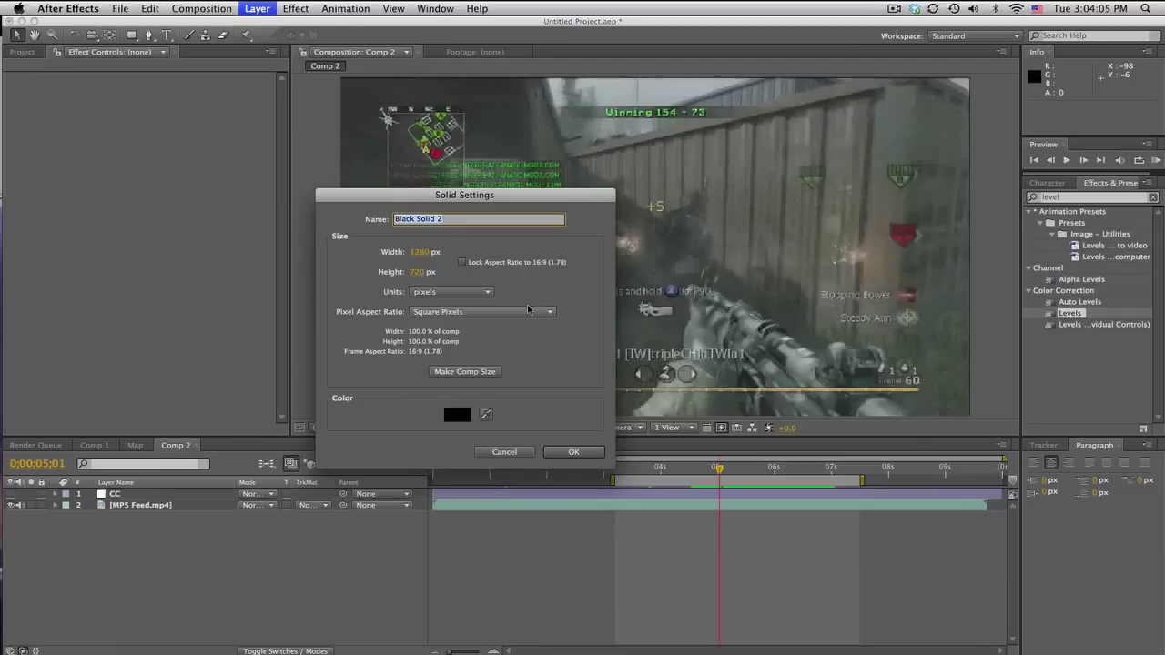
{"action": "type", "text": "Waves"}
{"action": "key", "text": "Return"}
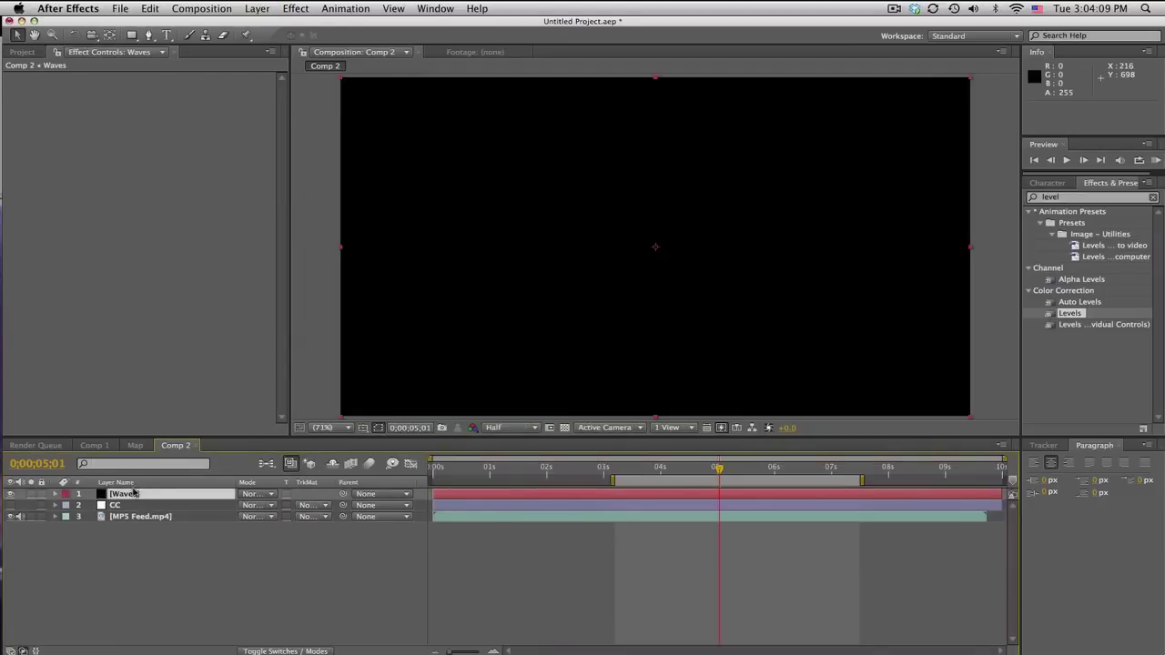
{"action": "left_click_drag", "start_coordinate": [132, 492], "coordinate": [139, 515]}
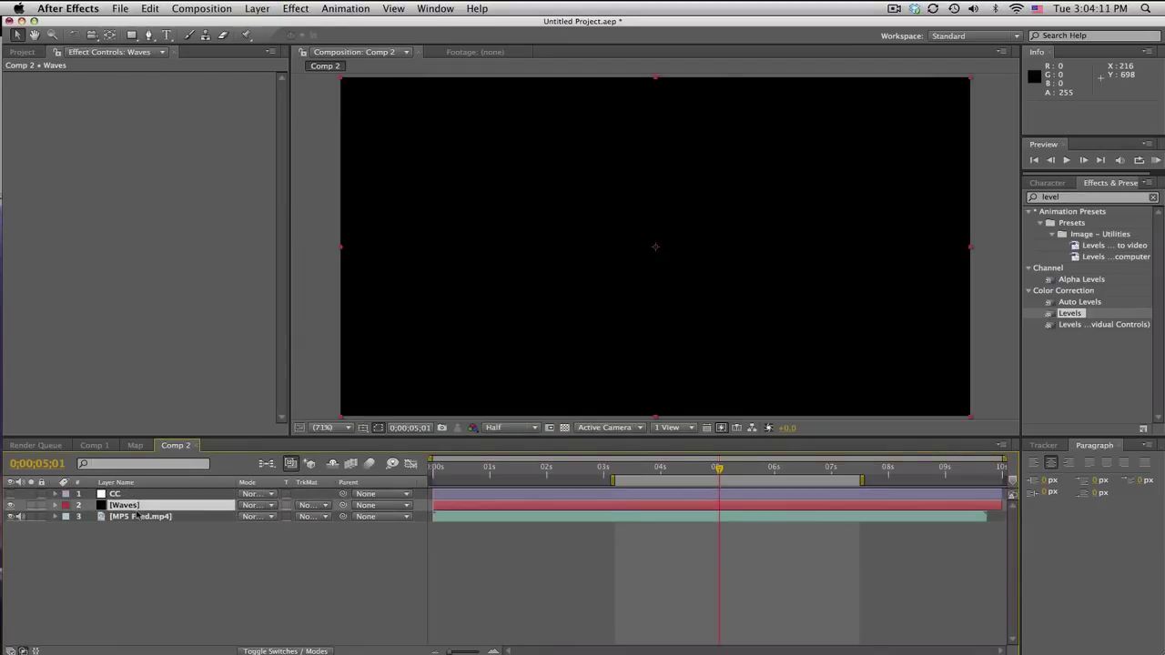
Apply the Generate > Radio Waves effect to the Waves solid
{"action": "left_click", "coordinate": [304, 8]}
{"action": "mouse_move", "coordinate": [316, 160]}
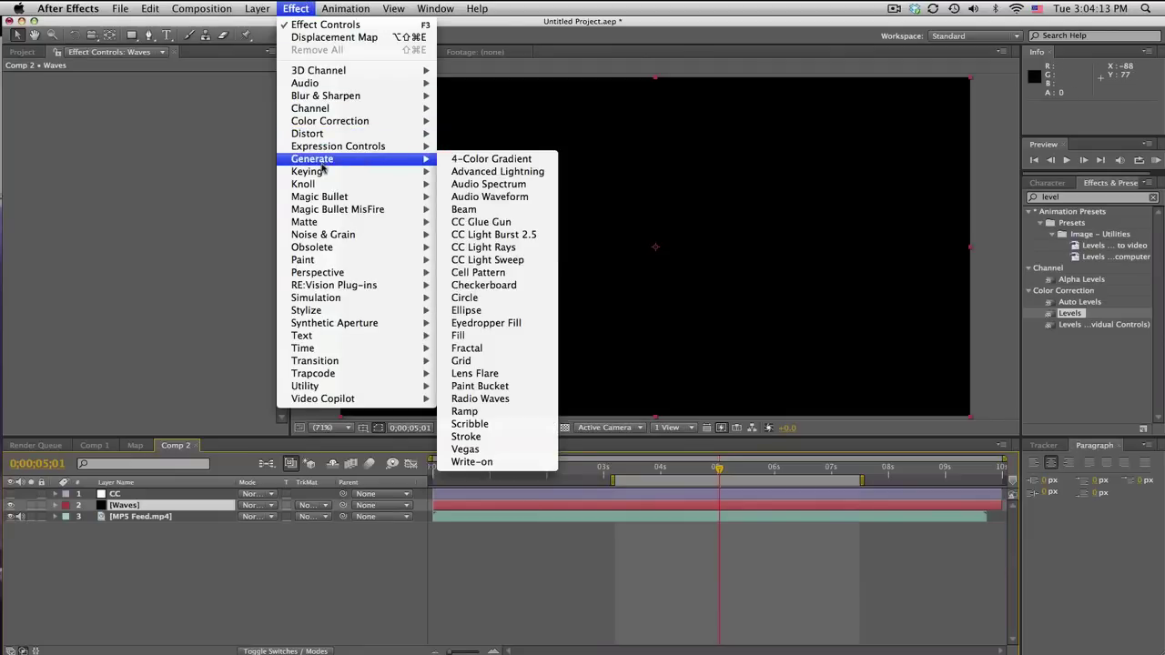
{"action": "left_click", "coordinate": [480, 399]}
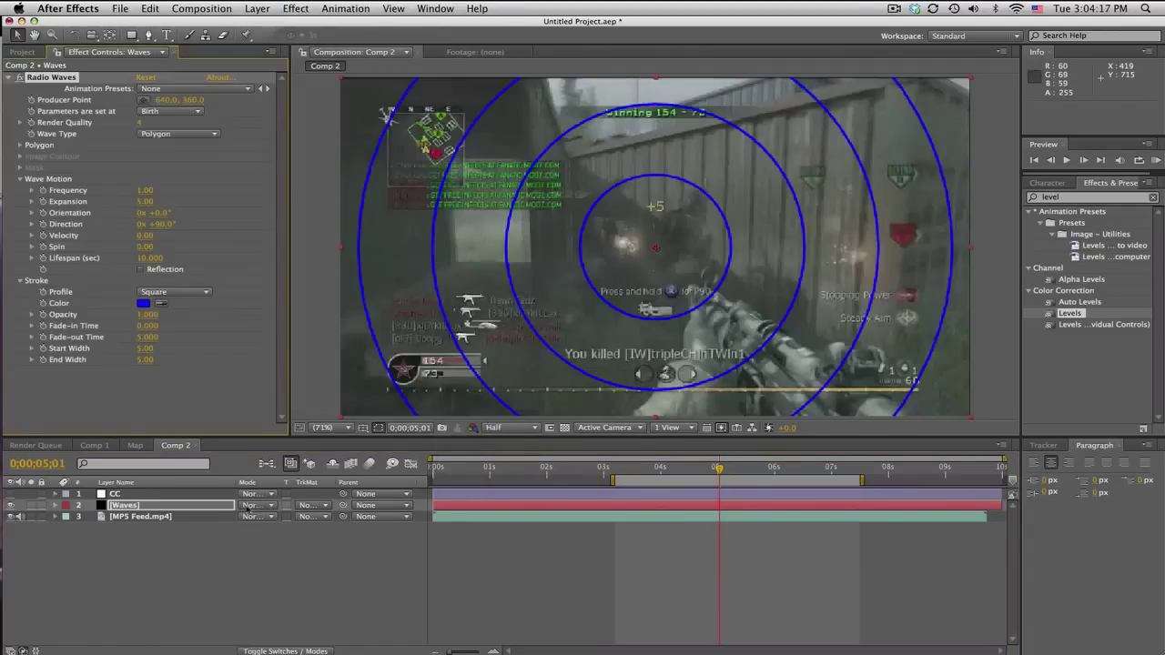
Hide MP5 Feed.mp4, go to 0;00;03;29, and set Radio Waves Frequency 5 and Expansion 30
{"action": "left_click", "coordinate": [16, 516]}
{"action": "left_click", "coordinate": [660, 466]}
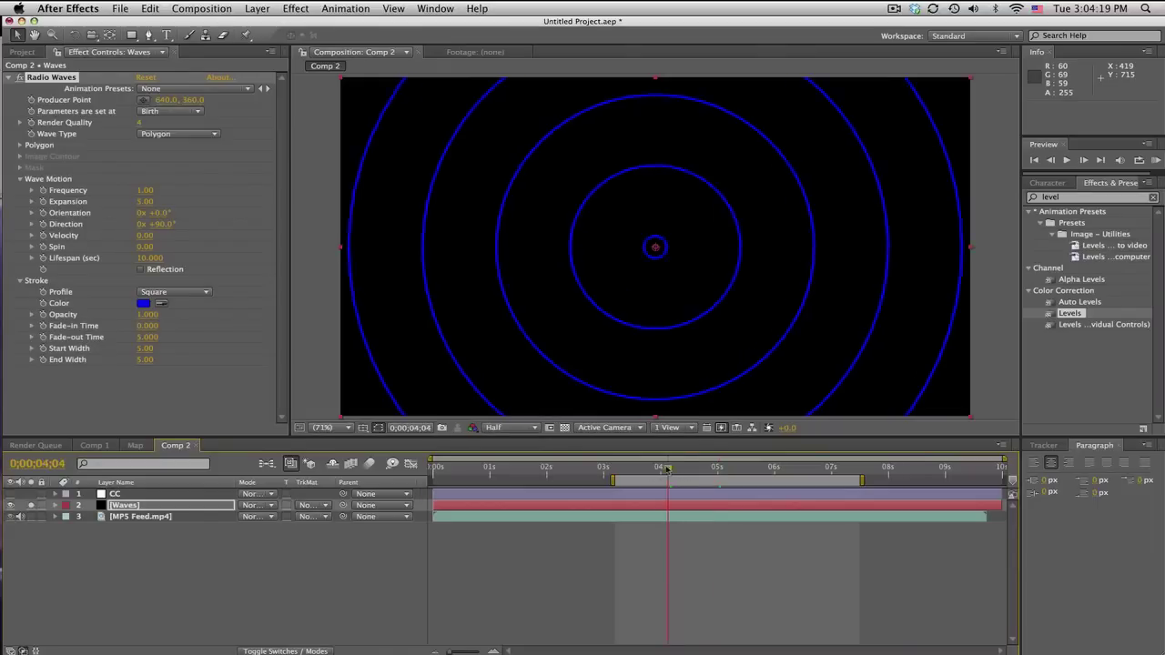
{"action": "left_click", "coordinate": [659, 468]}
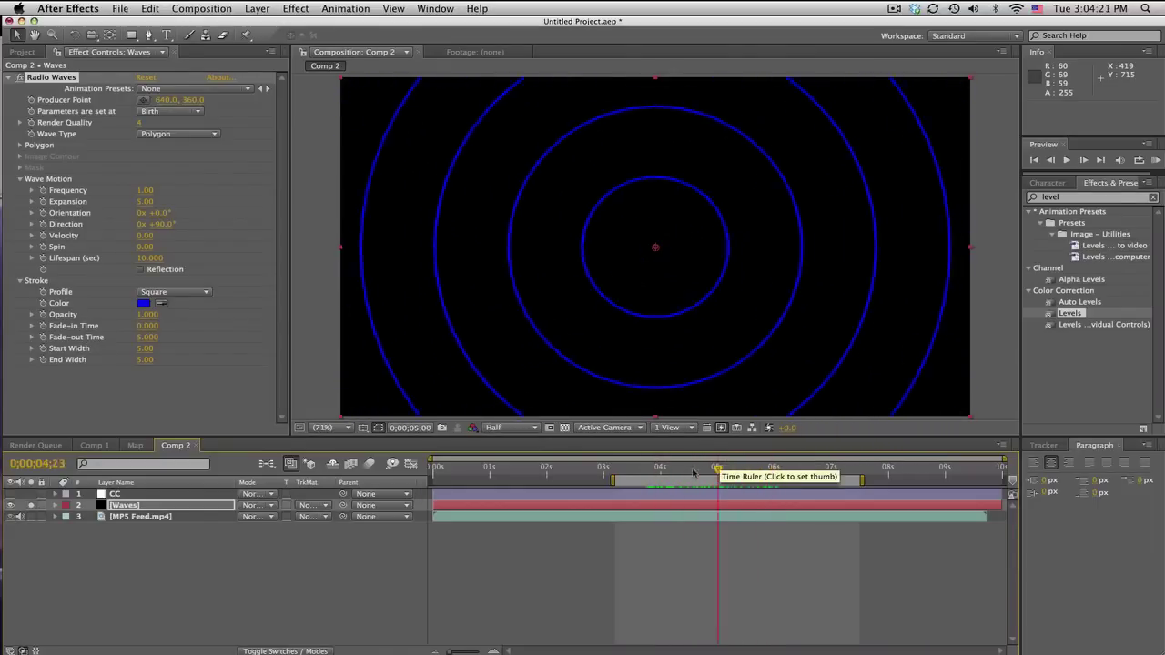
{"action": "left_click", "coordinate": [145, 191]}
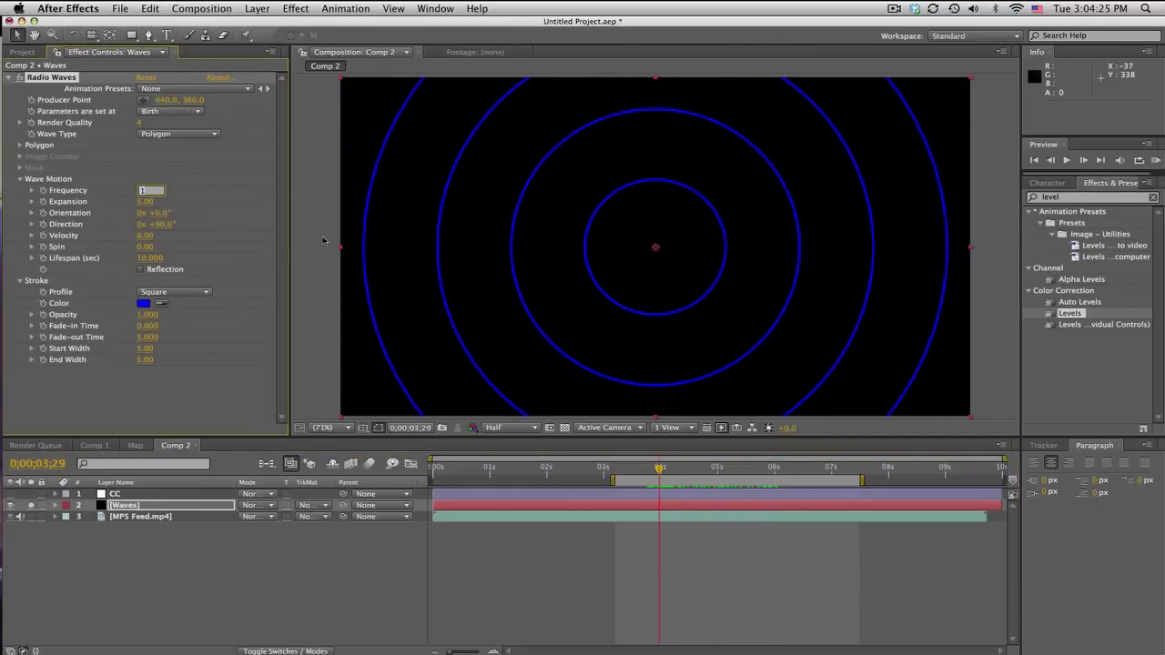
{"action": "type", "text": "5"}
{"action": "key", "text": "Return"}
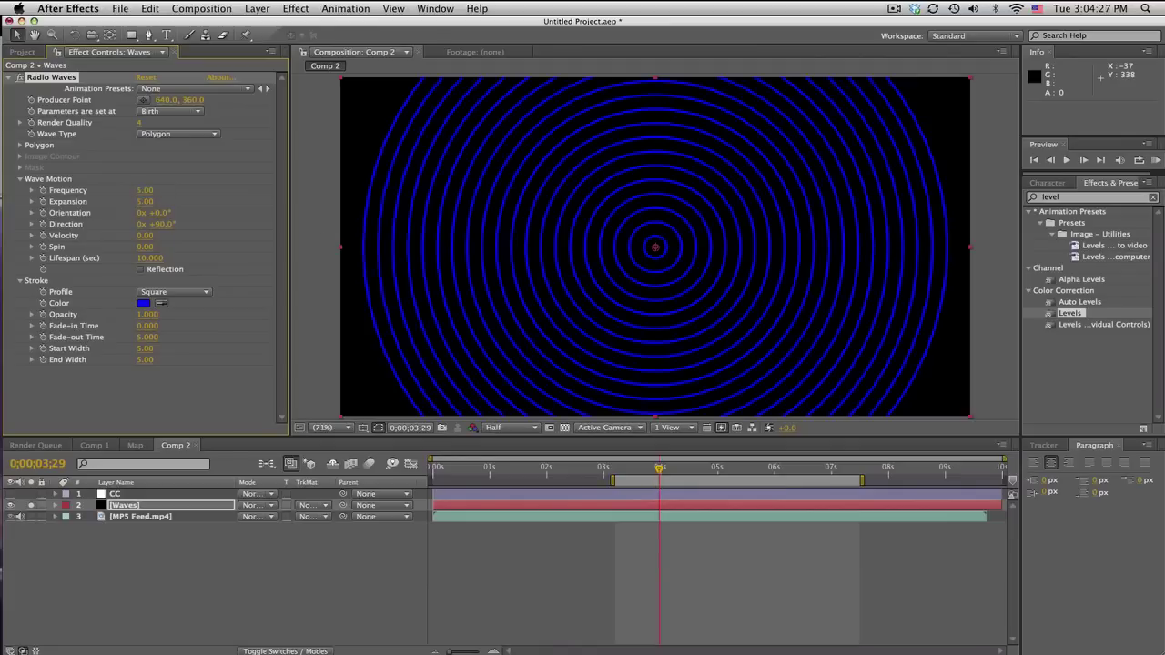
{"action": "left_click", "coordinate": [139, 202]}
{"action": "type", "text": "30"}
{"action": "key", "text": "Return"}
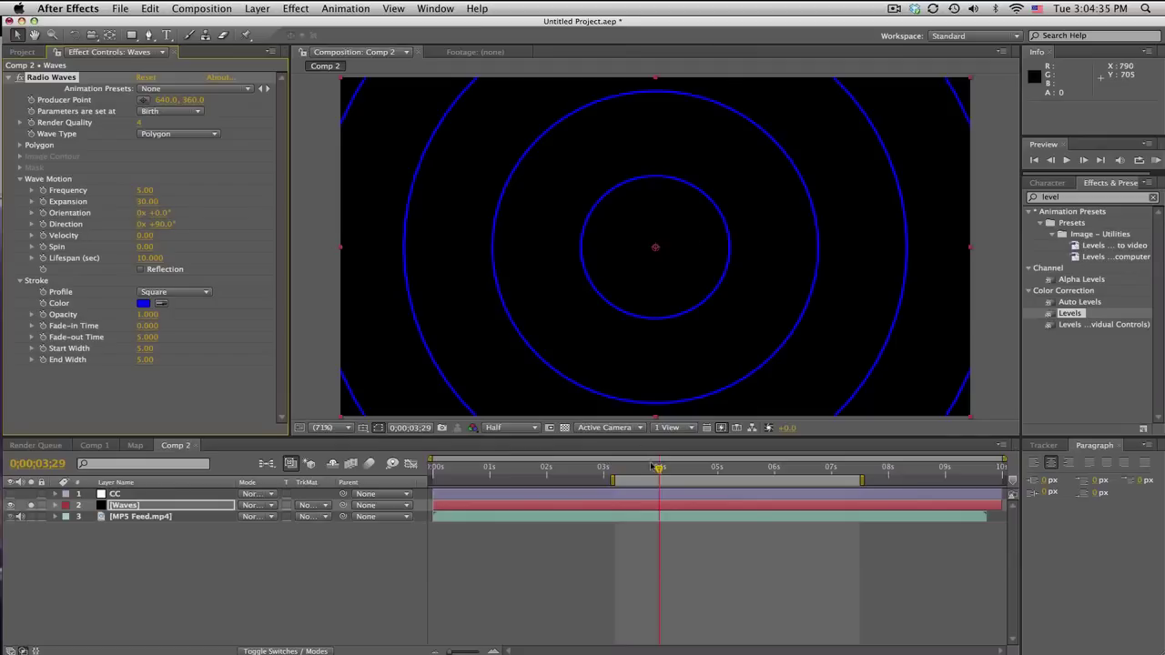
Set the Radio Waves Lifespan to 1 second and Start Width to 30
{"action": "left_click_drag", "start_coordinate": [660, 469], "coordinate": [729, 468]}
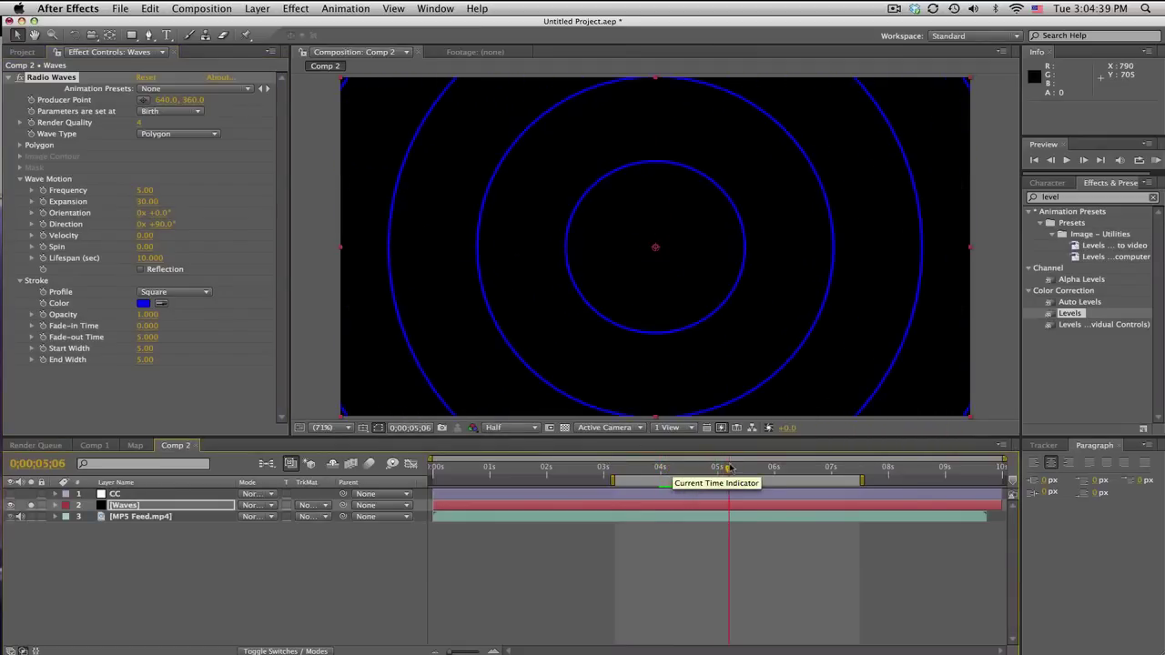
{"action": "left_click", "coordinate": [150, 260]}
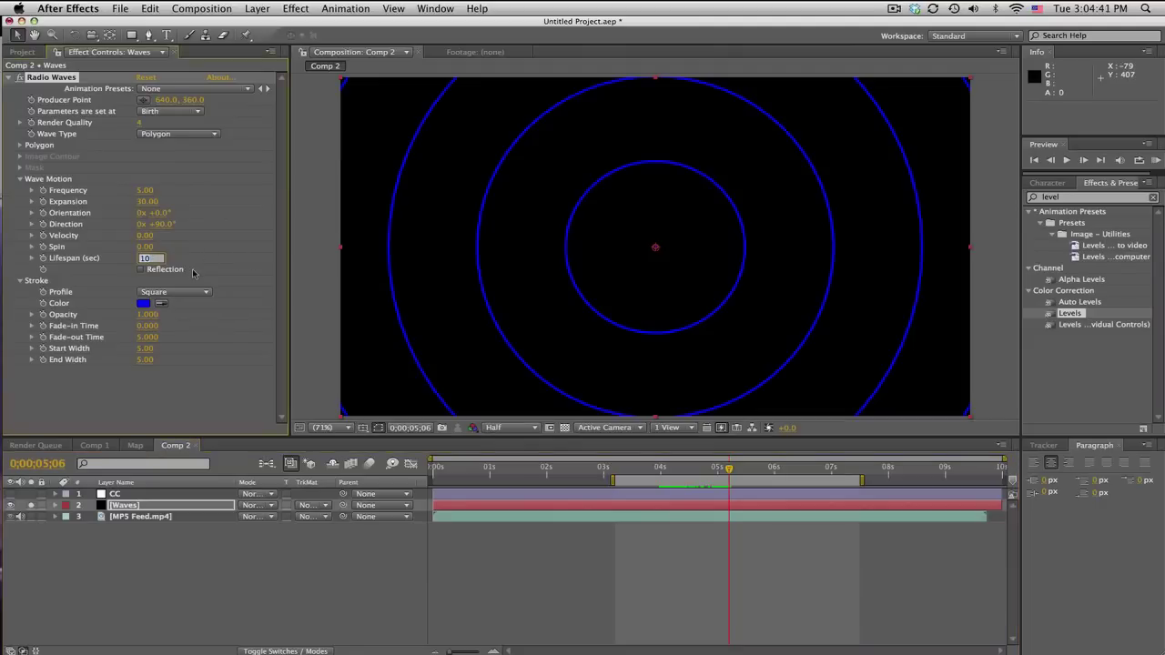
{"action": "type", "text": "1"}
{"action": "key", "text": "Return"}
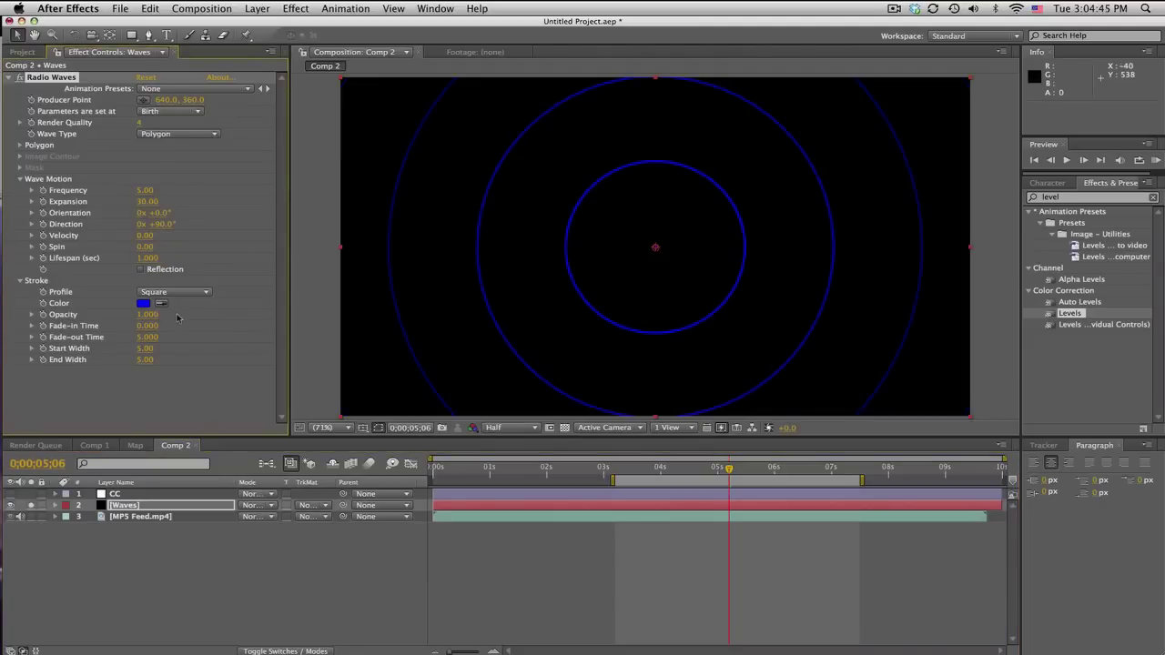
{"action": "left_click", "coordinate": [142, 351]}
{"action": "type", "text": "30"}
{"action": "key", "text": "Return"}
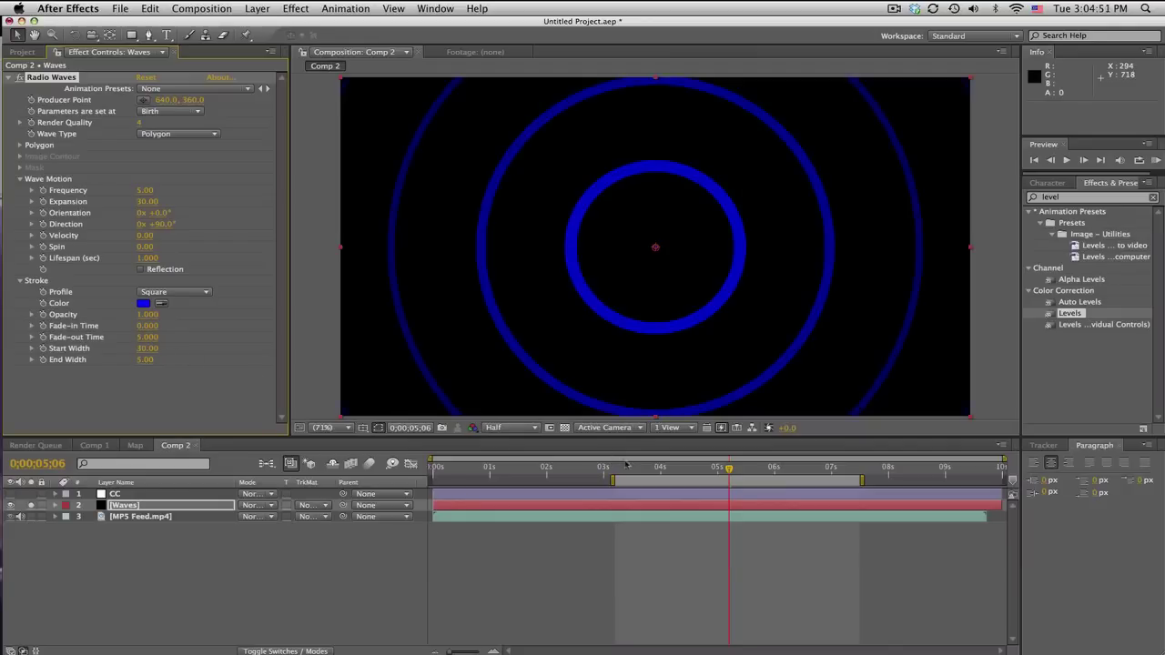
{"action": "left_click_drag", "start_coordinate": [626, 466], "coordinate": [685, 467]}
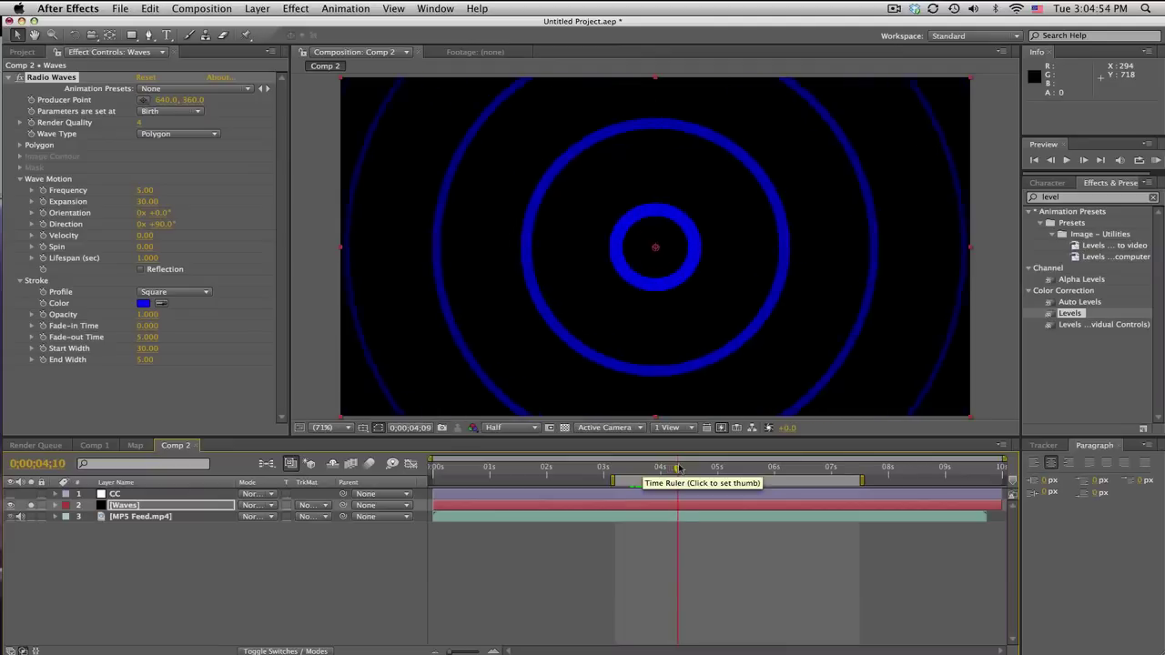
Change the Radio Waves ring colour to white
{"action": "left_click", "coordinate": [144, 304]}
{"action": "left_click", "coordinate": [368, 419]}
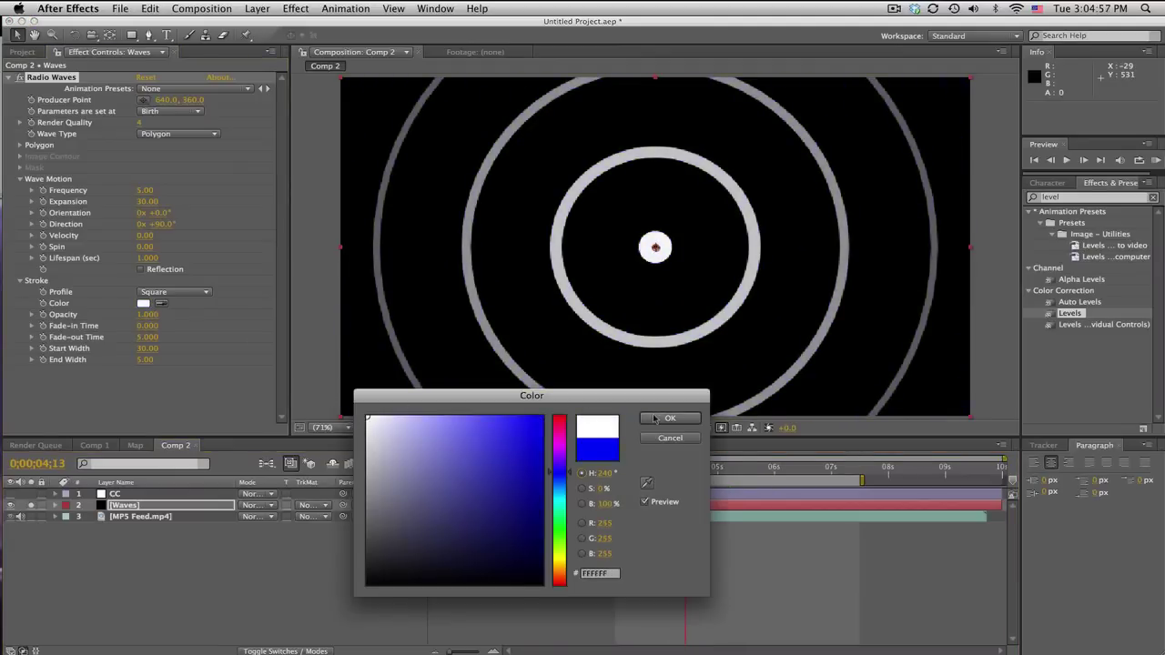
{"action": "left_click", "coordinate": [654, 419]}
Apply Gaussian Blur to the Waves layer with Blurriness 30
{"action": "left_click", "coordinate": [1074, 198]}
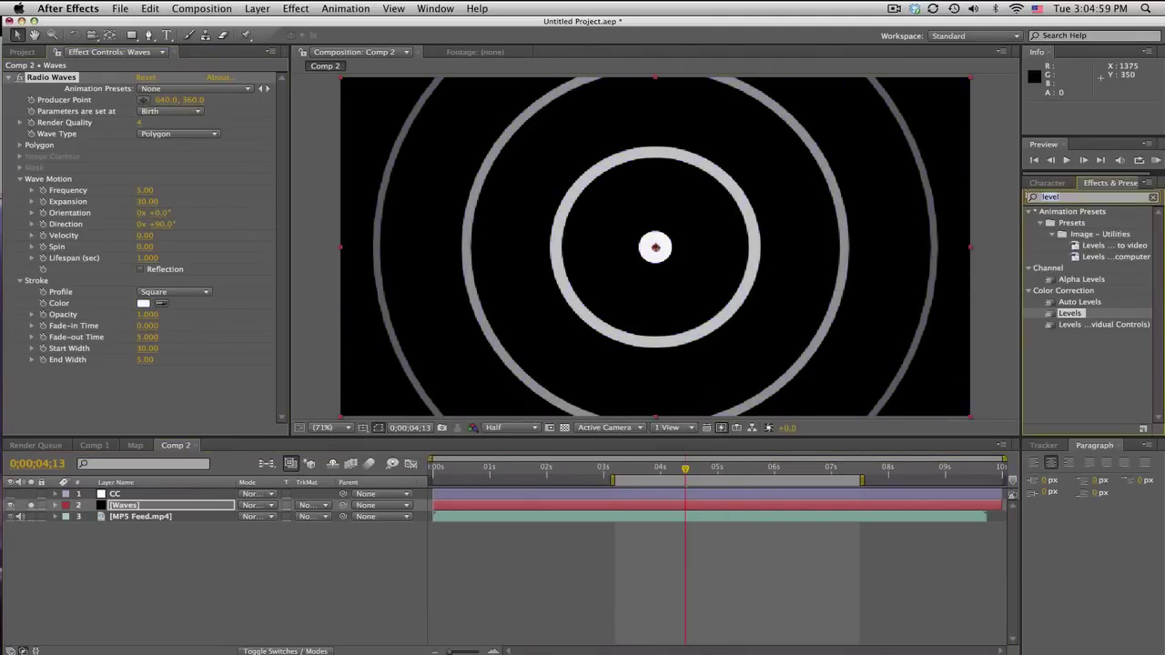
{"action": "type", "text": "gu"}
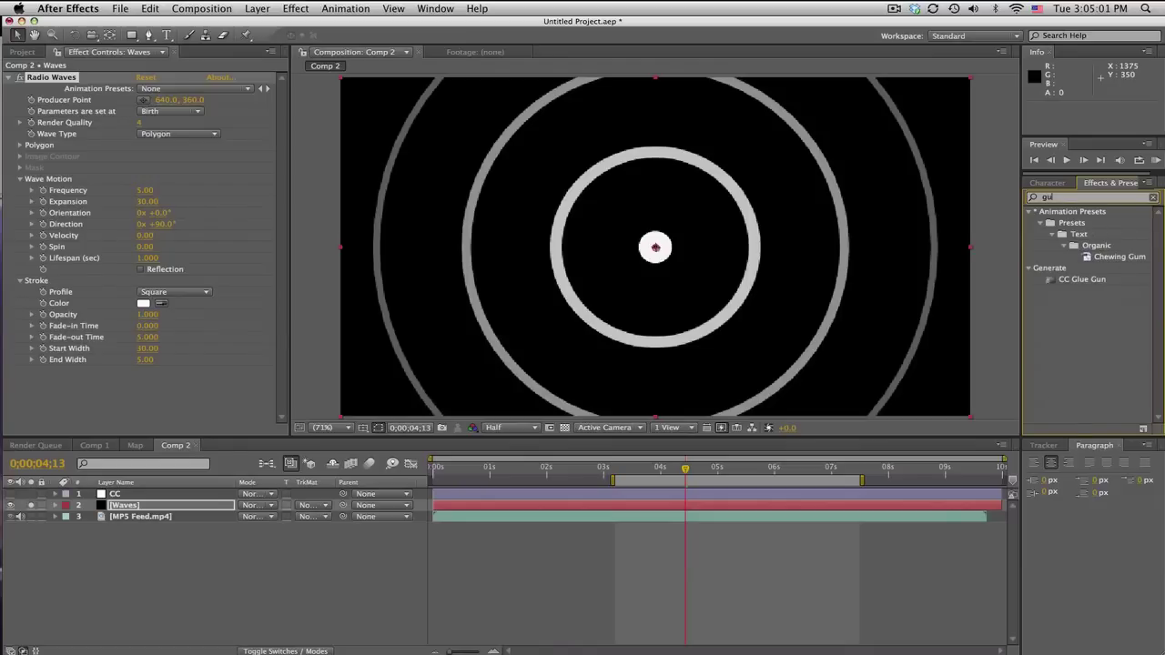
{"action": "key", "text": "BackSpace"}
{"action": "type", "text": "au"}
{"action": "left_click_drag", "start_coordinate": [1067, 230], "coordinate": [155, 393]}
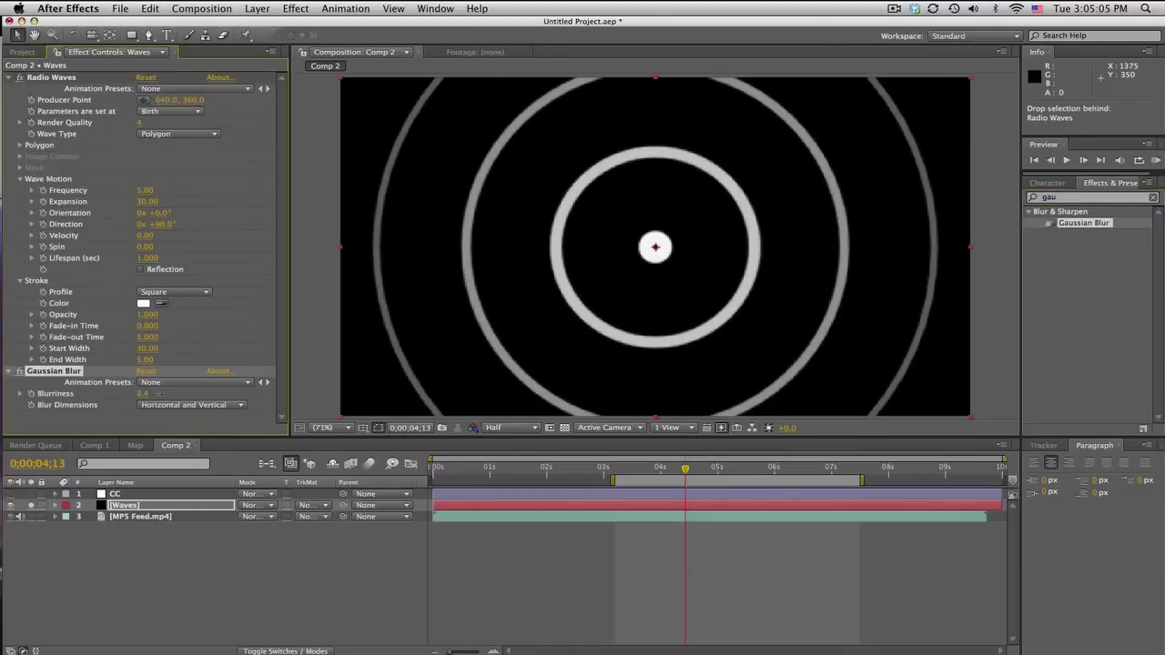
{"action": "left_click", "coordinate": [143, 393]}
{"action": "type", "text": "30"}
{"action": "key", "text": "Return"}
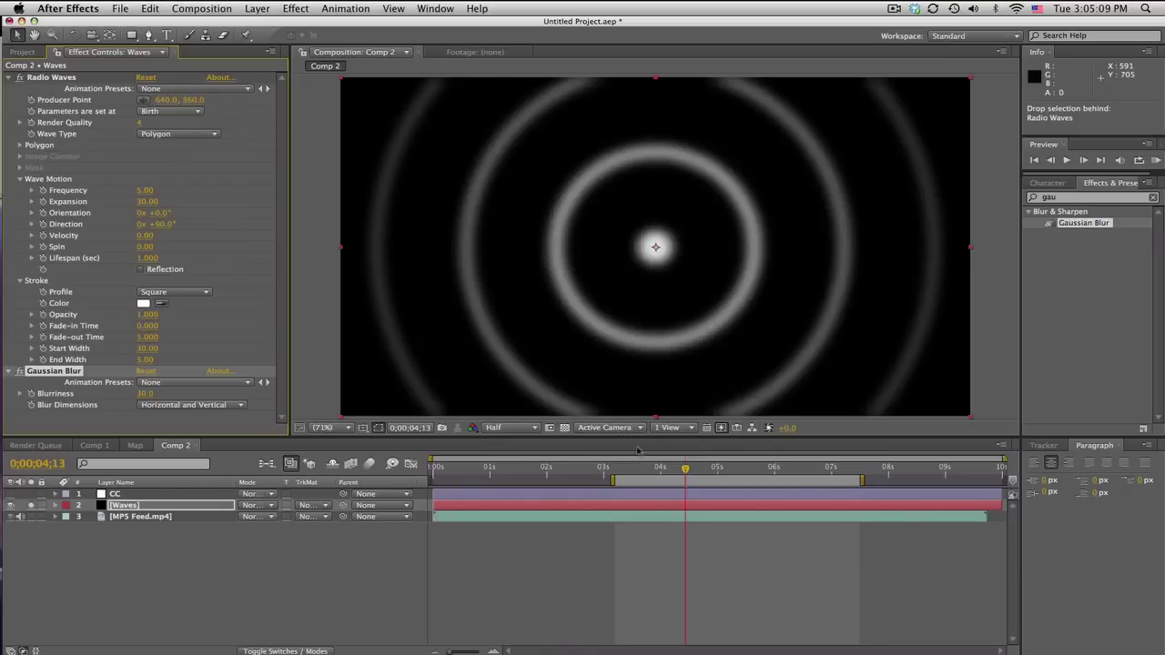
{"action": "left_click_drag", "start_coordinate": [689, 470], "coordinate": [698, 470]}
Turn off Solo on Waves so the MP5 Feed.mp4 gameplay shows beneath, then select Waves
{"action": "left_click", "coordinate": [171, 517]}
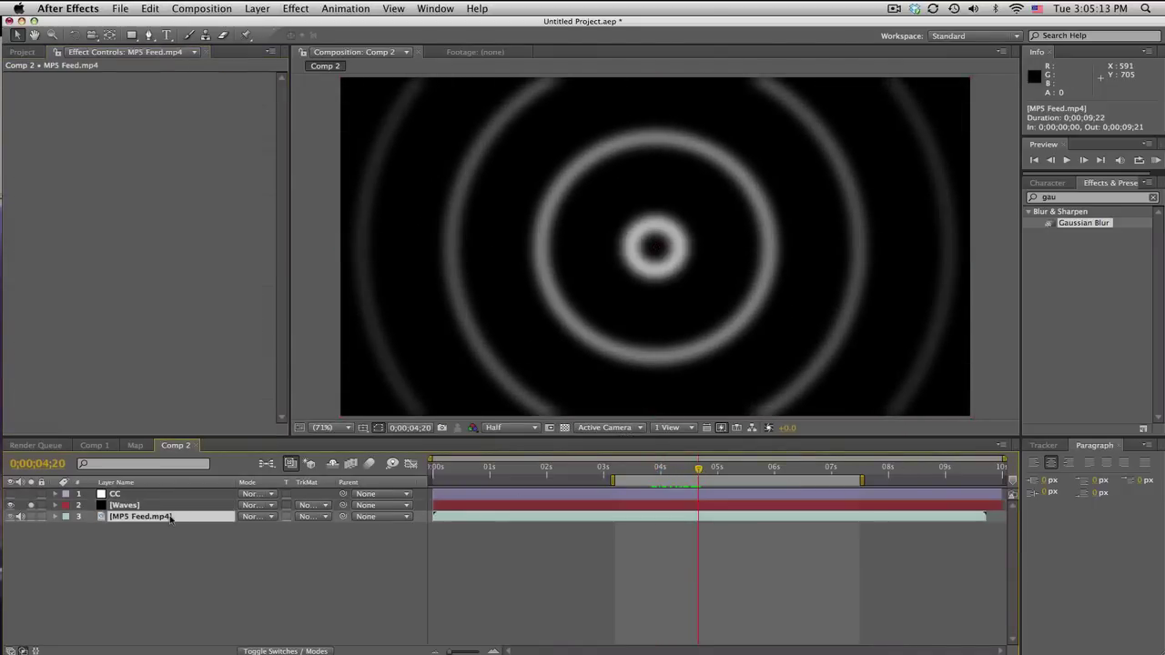
{"action": "left_click", "coordinate": [31, 505]}
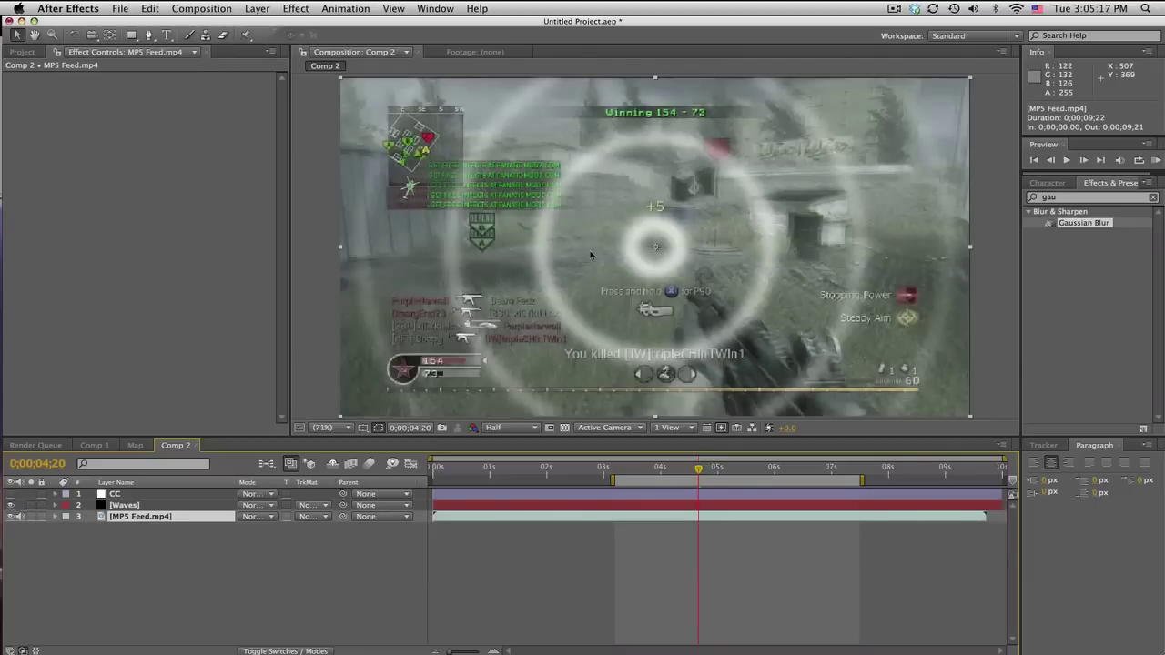
{"action": "left_click", "coordinate": [124, 505]}
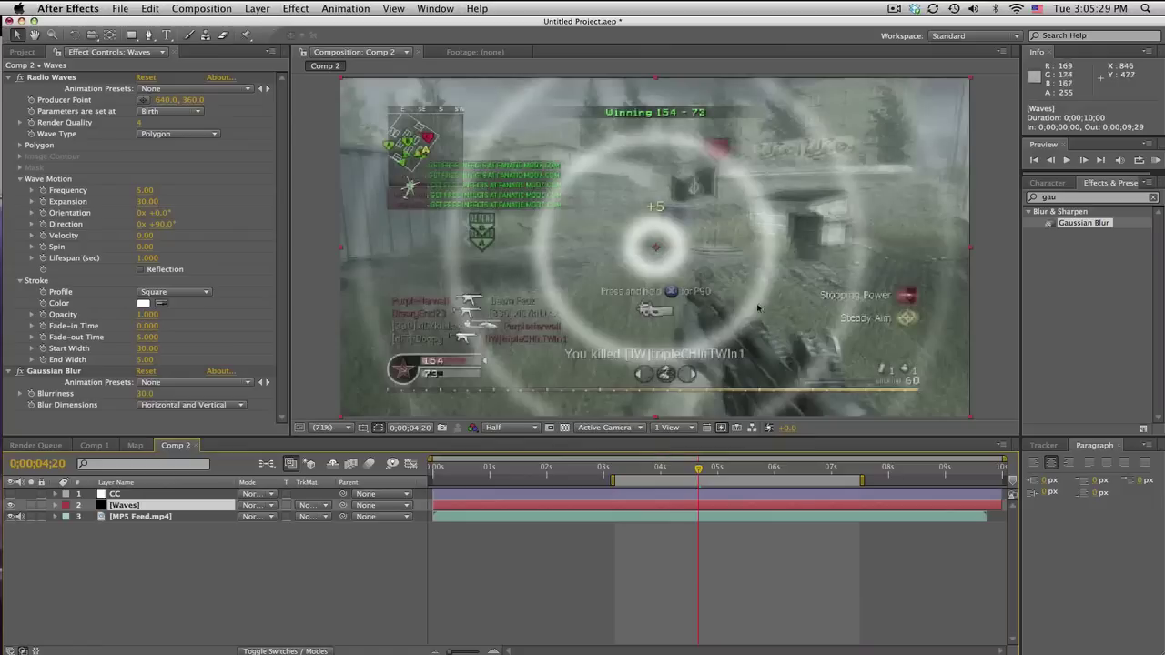
Add a black solid, Black Solid 2, move it just below CC, and hide it
{"action": "left_click", "coordinate": [257, 8]}
{"action": "mouse_move", "coordinate": [301, 24]}
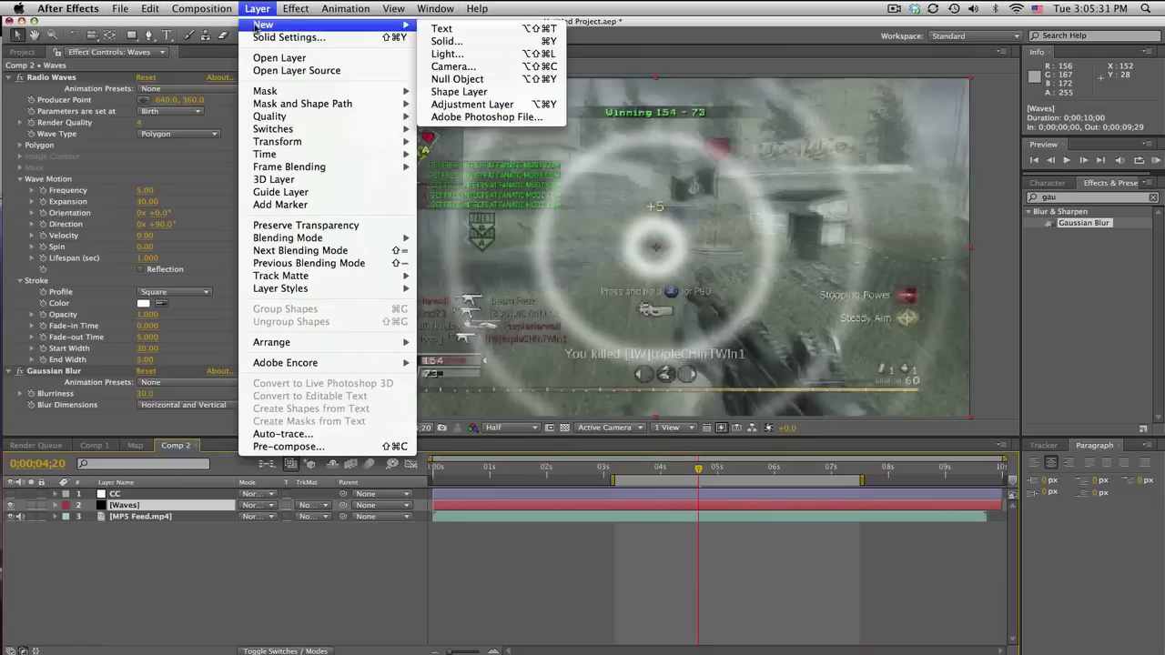
{"action": "left_click", "coordinate": [446, 41]}
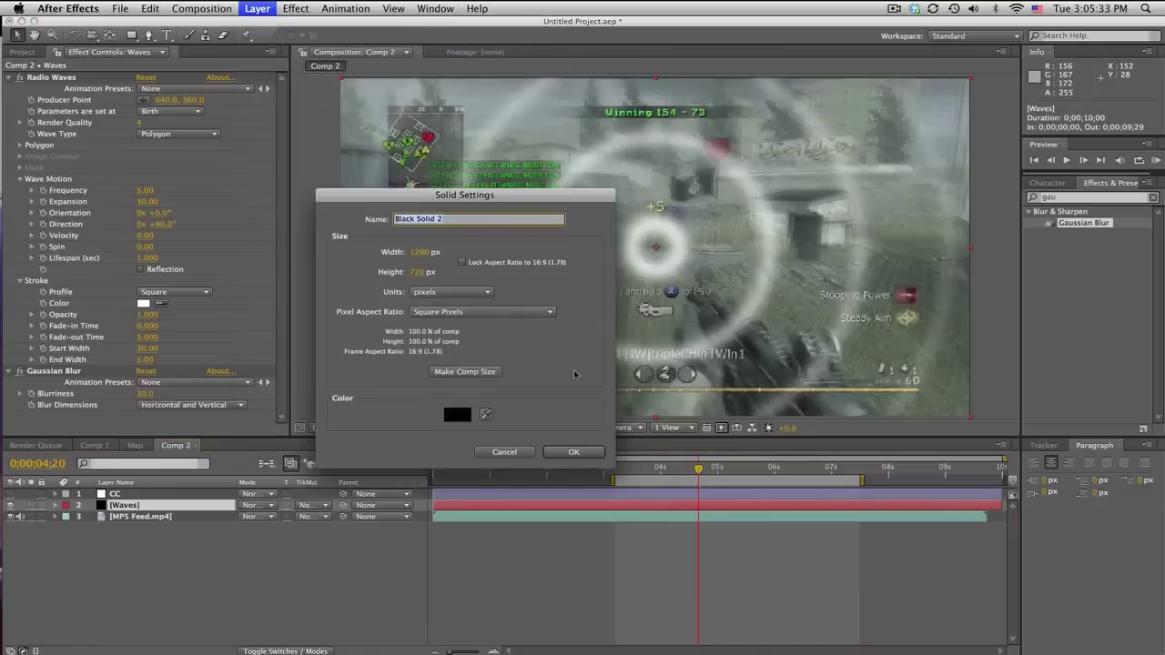
{"action": "left_click", "coordinate": [574, 452]}
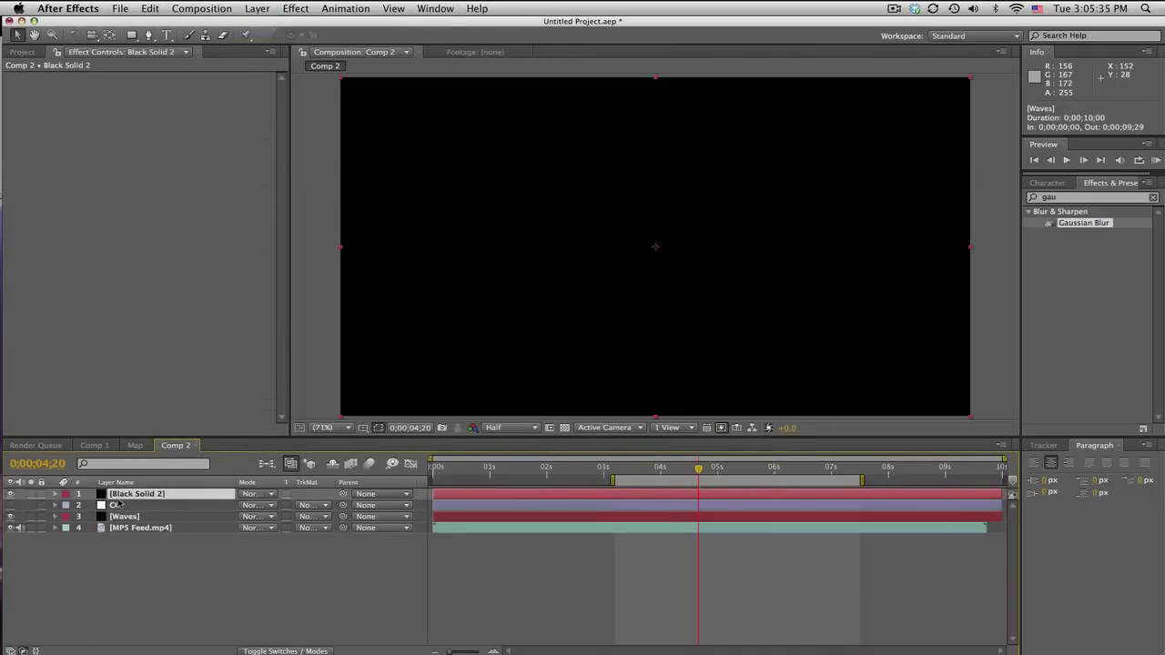
{"action": "key", "text": "super+bracketleft"}
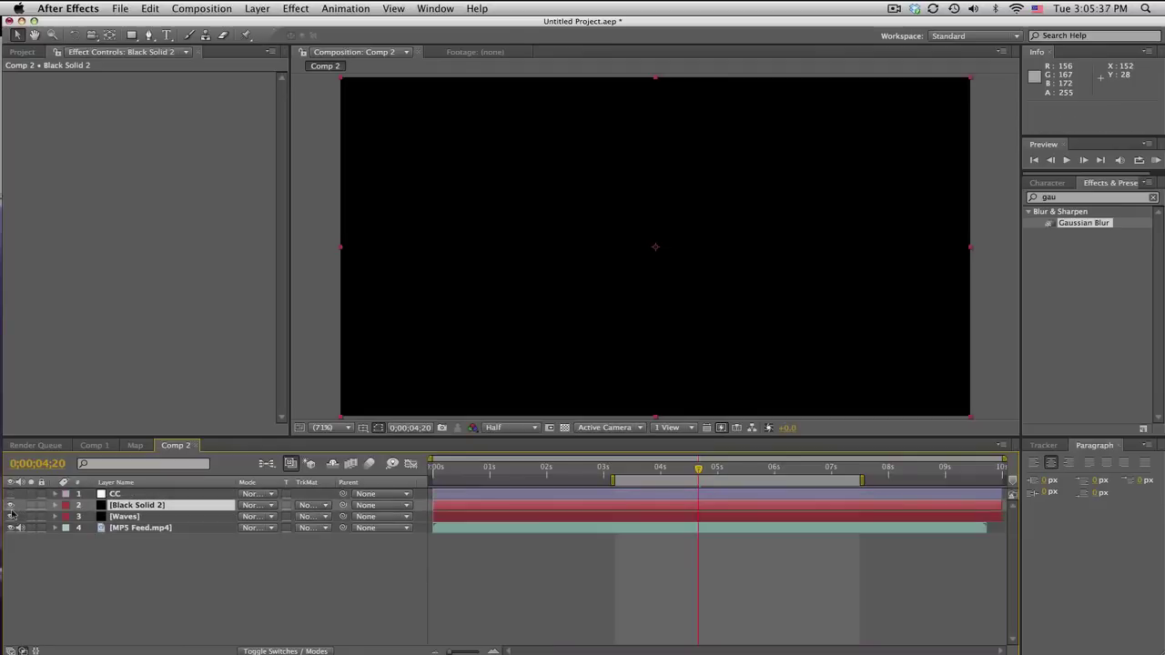
{"action": "left_click", "coordinate": [11, 505]}
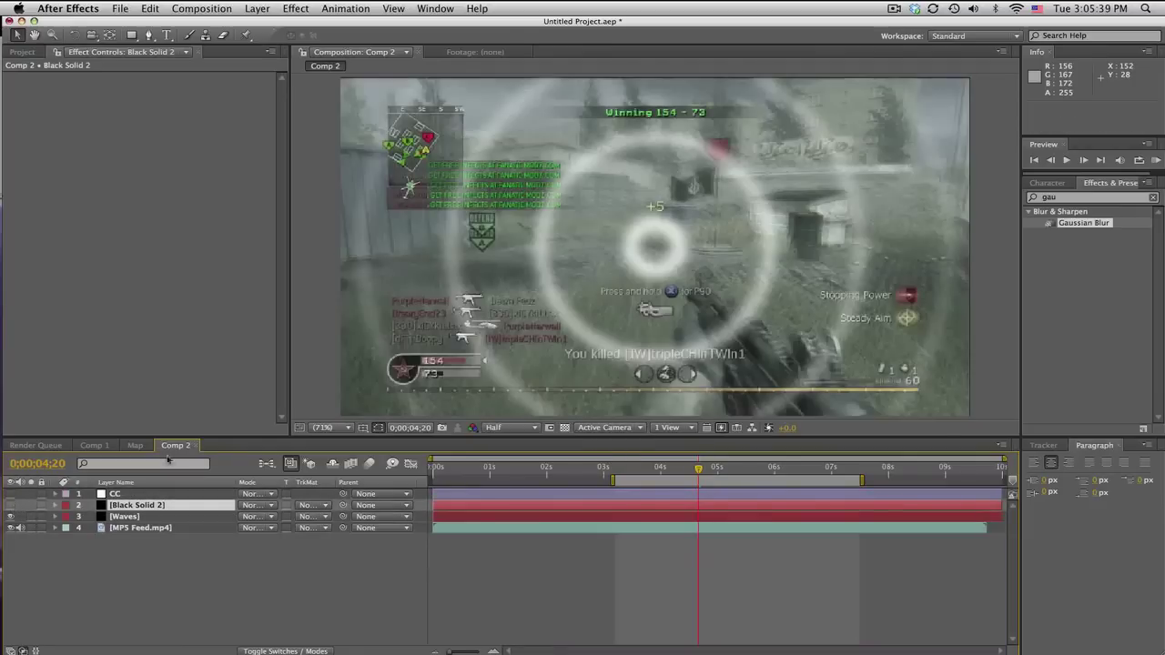
Draw a closed Pen mask on Black Solid 2 around the gun in the lower right
{"action": "left_click", "coordinate": [149, 35]}
{"action": "scroll", "coordinate": [656, 246], "scroll_direction": "down", "scroll_amount": 3}
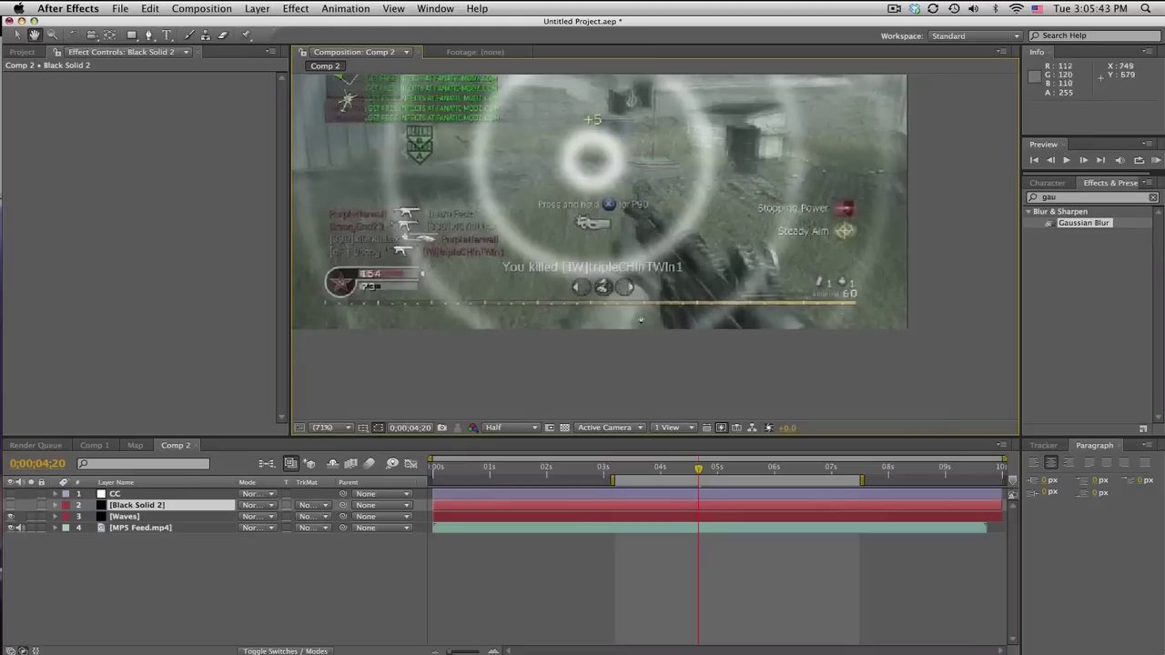
{"action": "left_click", "coordinate": [537, 351]}
{"action": "left_click_drag", "start_coordinate": [626, 194], "coordinate": [655, 189]}
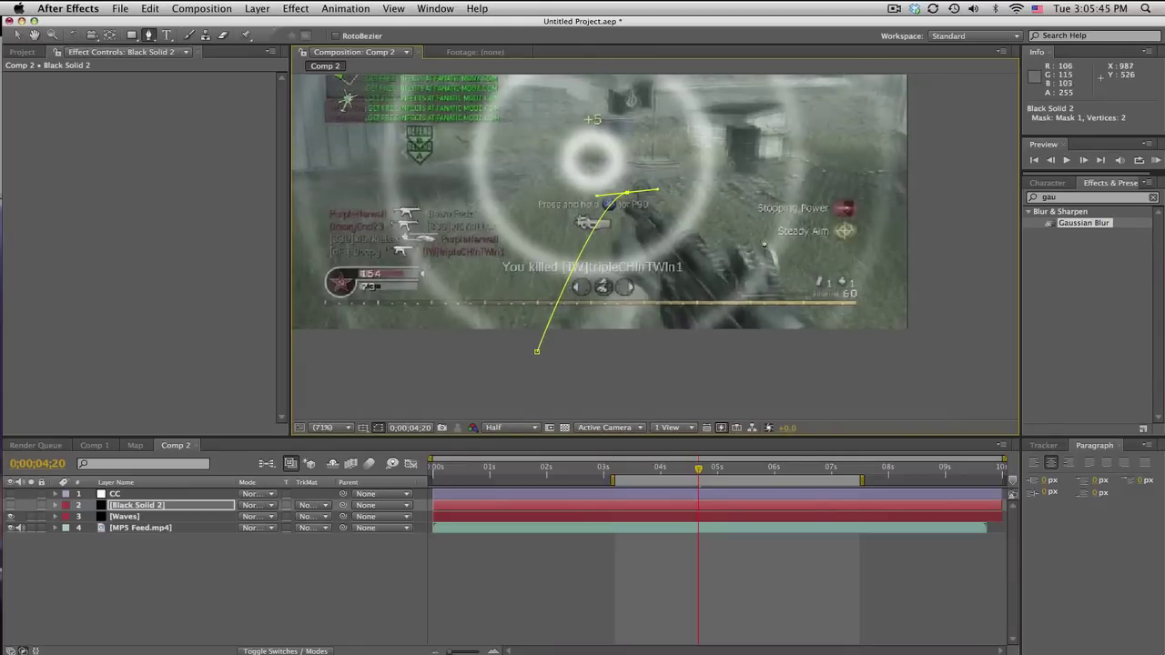
{"action": "left_click", "coordinate": [773, 244]}
{"action": "left_click", "coordinate": [852, 321]}
{"action": "left_click", "coordinate": [860, 373]}
{"action": "left_click", "coordinate": [727, 377]}
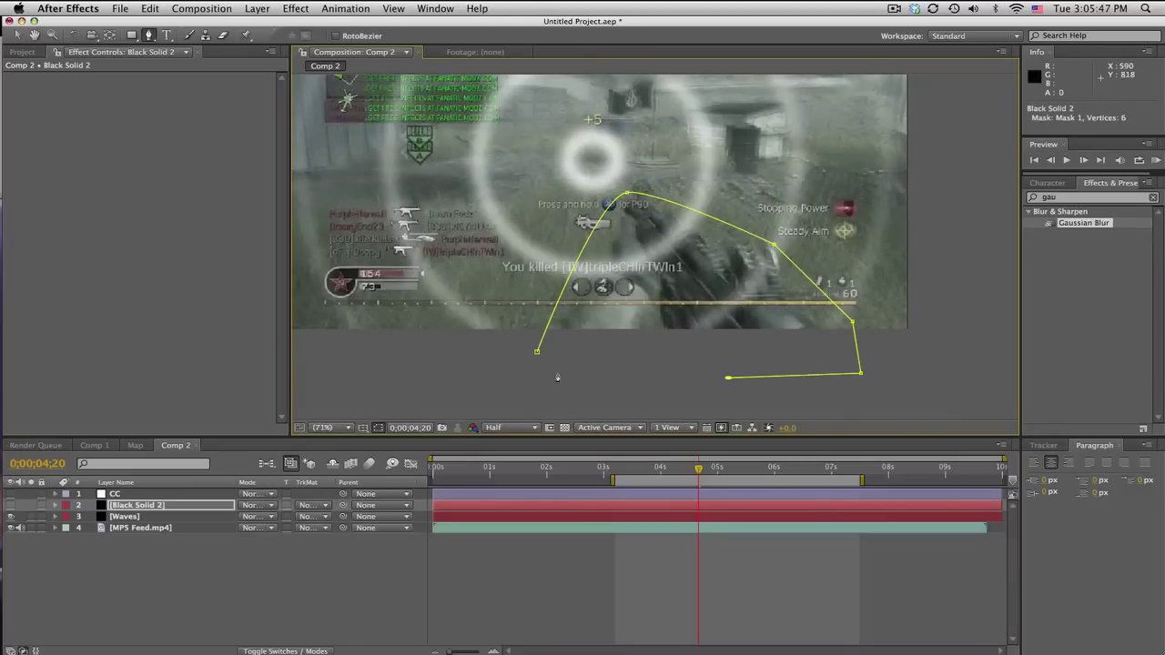
{"action": "left_click", "coordinate": [537, 364]}
{"action": "left_click", "coordinate": [537, 353]}
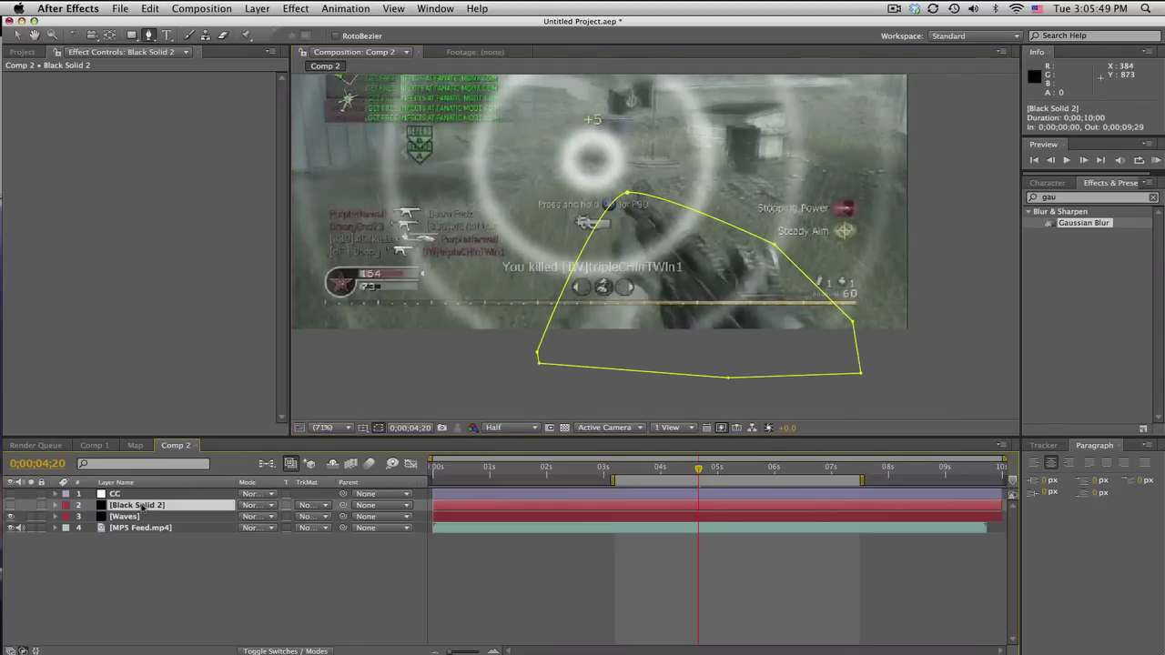
Show Black Solid 2, feather its mask to 50 pixels, and select it together with Waves
{"action": "left_click", "coordinate": [10, 505]}
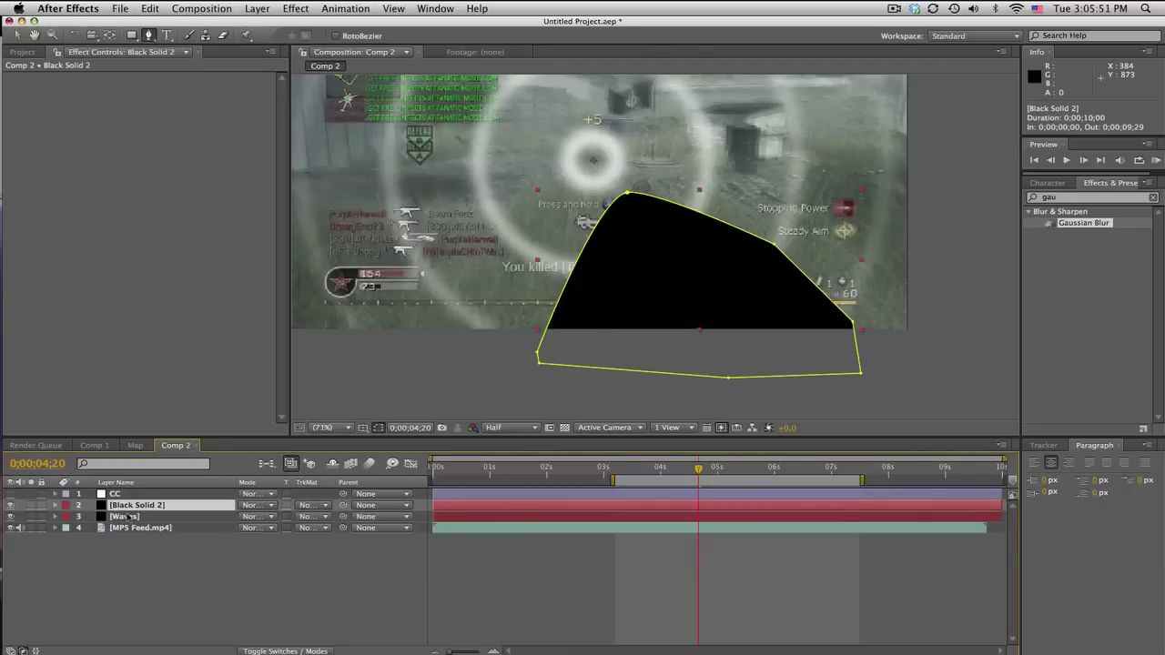
{"action": "key", "text": "f"}
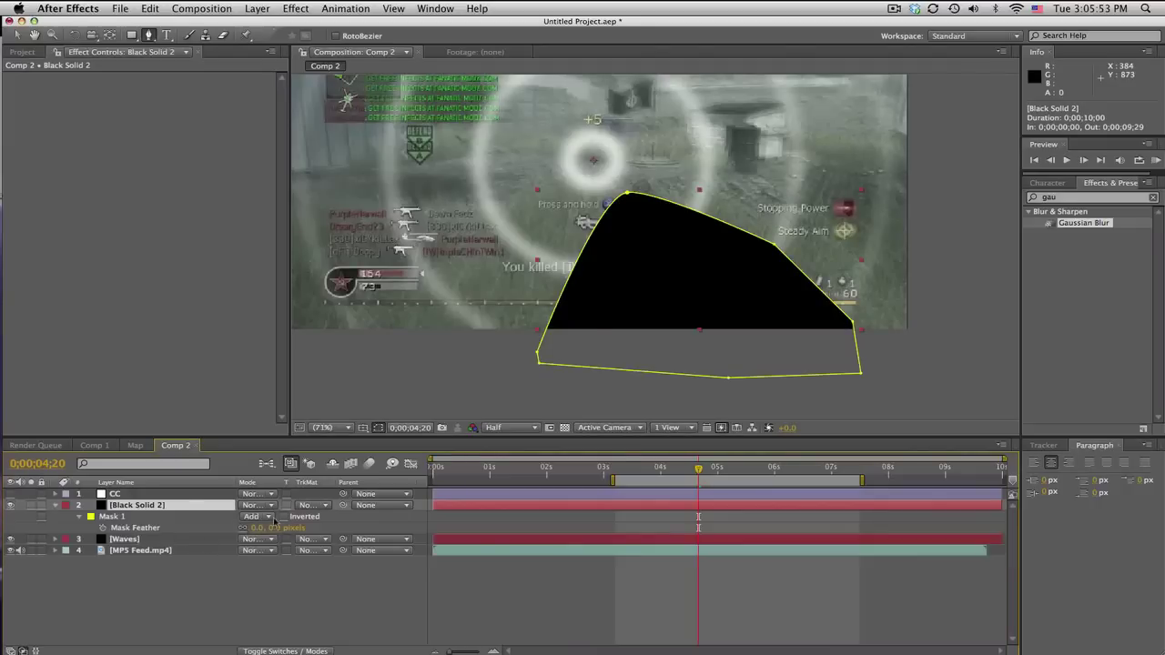
{"action": "mouse_move", "coordinate": [277, 529]}
{"action": "left_mouse_down"}
{"action": "mouse_move", "coordinate": [319, 531]}
{"action": "mouse_move", "coordinate": [296, 531]}
{"action": "left_mouse_up"}
{"action": "left_click", "coordinate": [605, 620]}
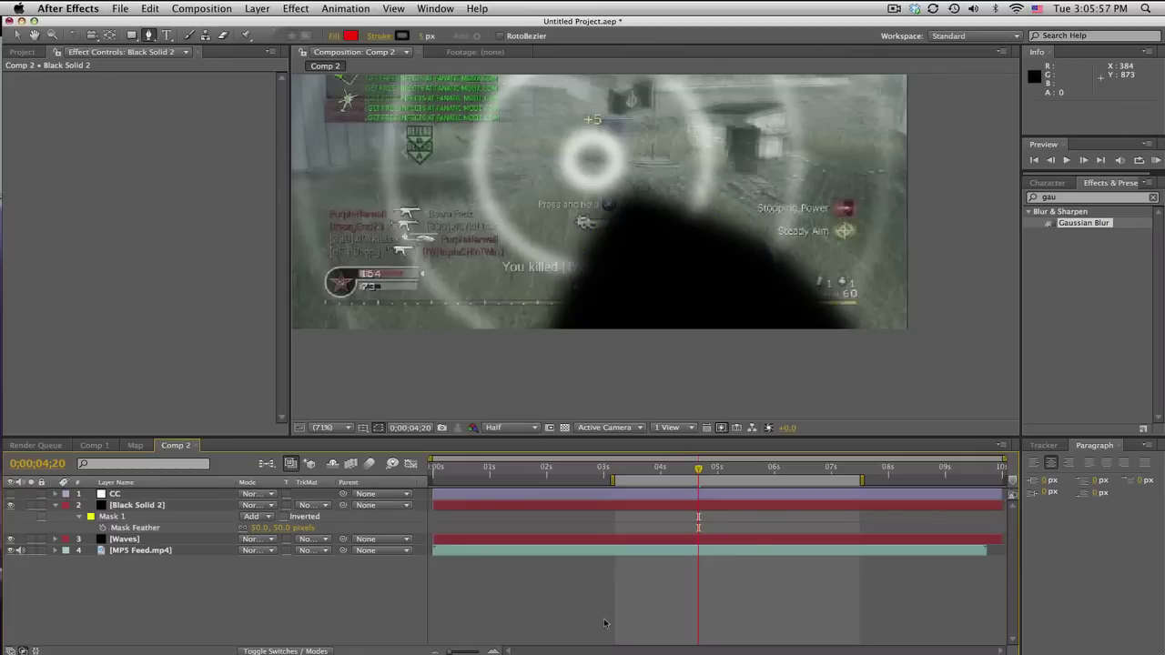
{"action": "left_click", "coordinate": [55, 505]}
{"action": "left_click", "coordinate": [141, 505]}
{"action": "left_click", "coordinate": [141, 517], "text": "shift"}
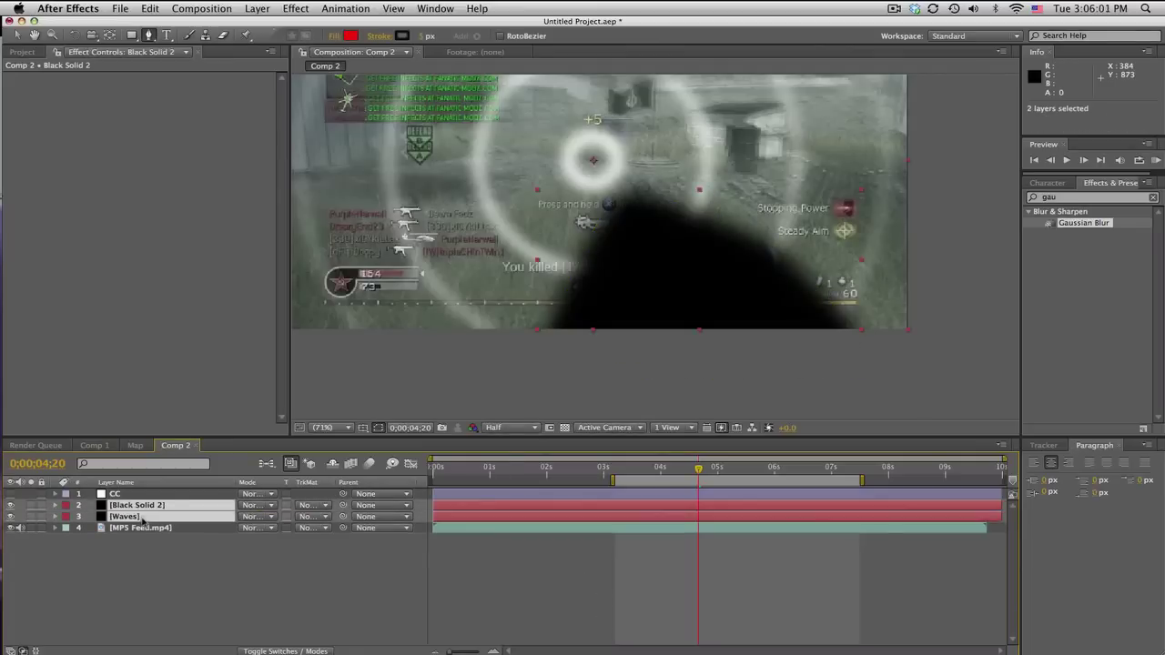
Pre-compose Black Solid 2 and Waves as 'Displacement Map', hide it, and move to about five seconds
{"action": "left_click", "coordinate": [257, 8]}
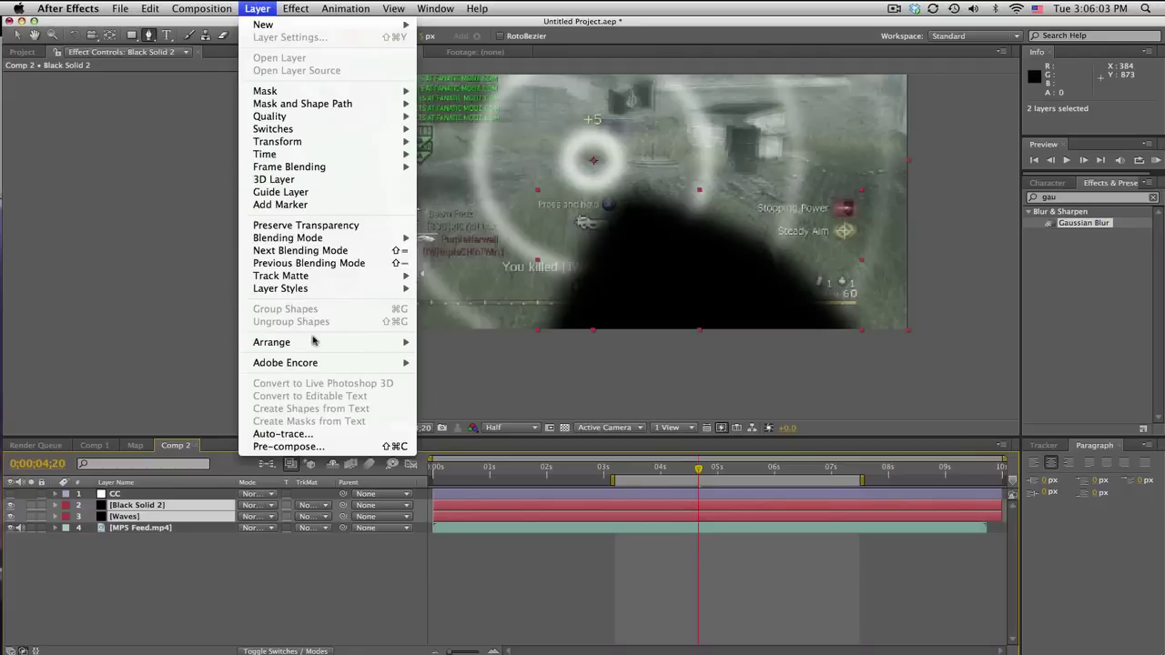
{"action": "left_click", "coordinate": [301, 448]}
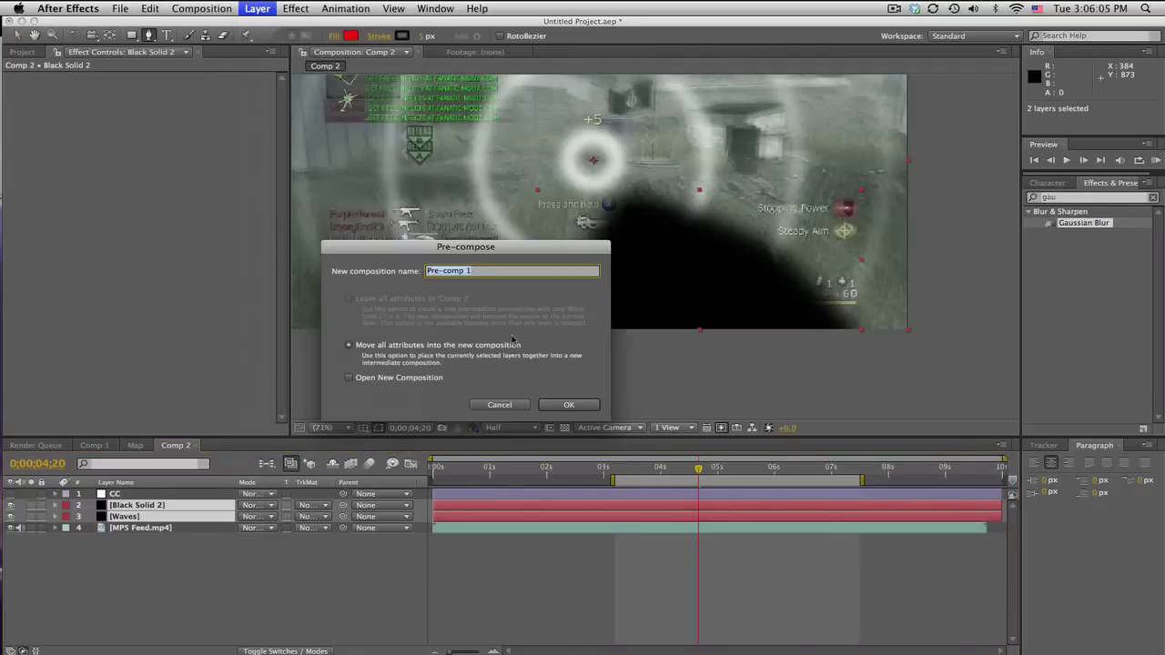
{"action": "type", "text": "Displacement Map"}
{"action": "key", "text": "Return"}
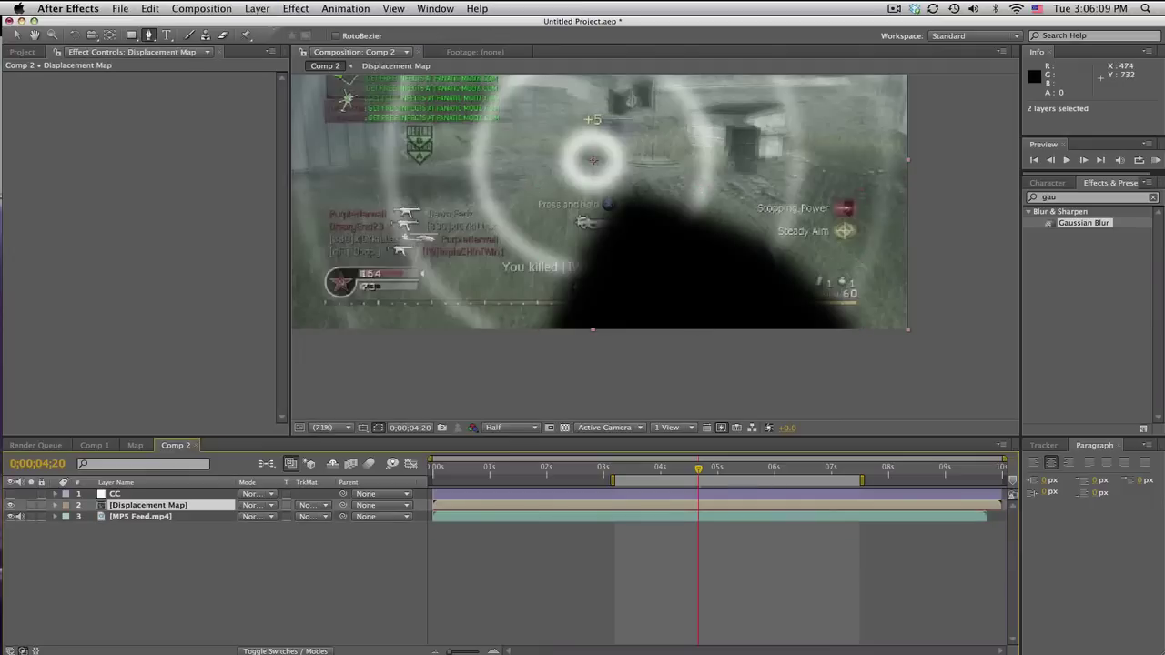
{"action": "left_click_drag", "start_coordinate": [558, 254], "coordinate": [593, 310]}
{"action": "key", "text": "g"}
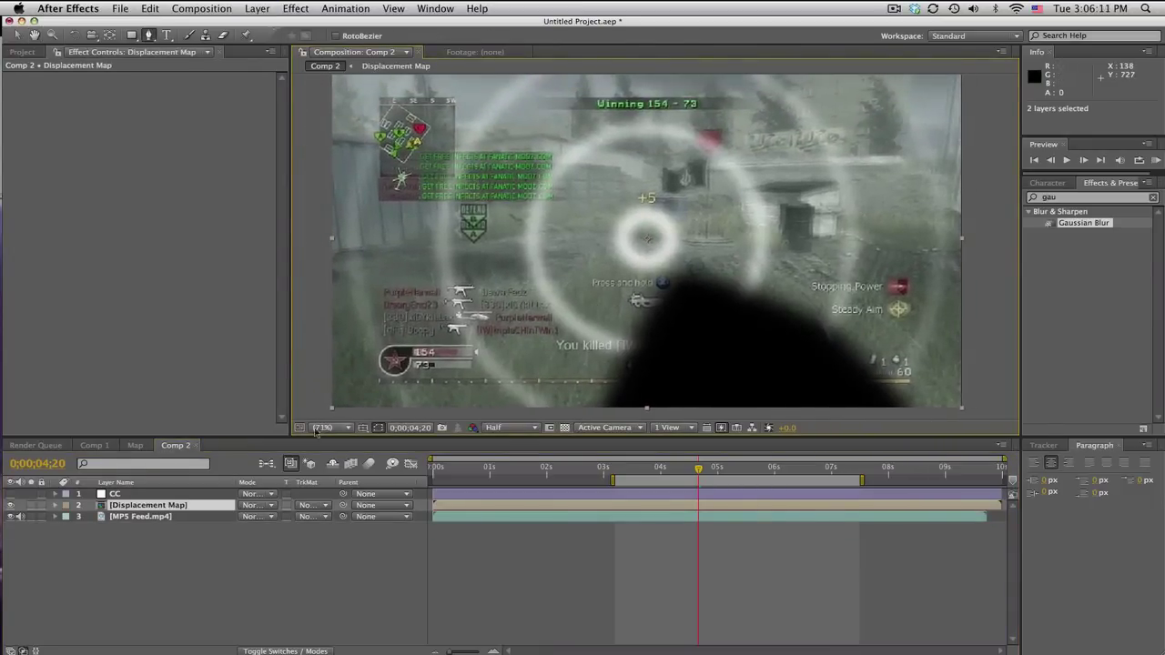
{"action": "left_click", "coordinate": [10, 505]}
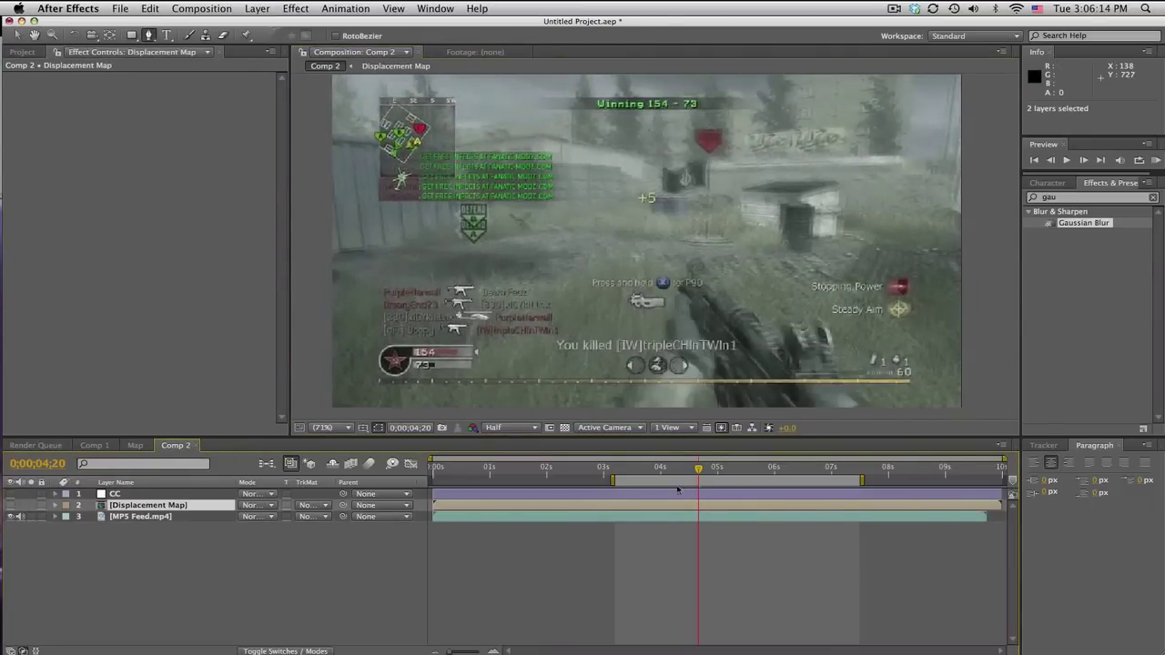
{"action": "left_click_drag", "start_coordinate": [700, 472], "coordinate": [722, 470]}
Add an adjustment layer named Displace and place it below the Displacement Map layer
{"action": "left_click", "coordinate": [257, 8]}
{"action": "mouse_move", "coordinate": [266, 24]}
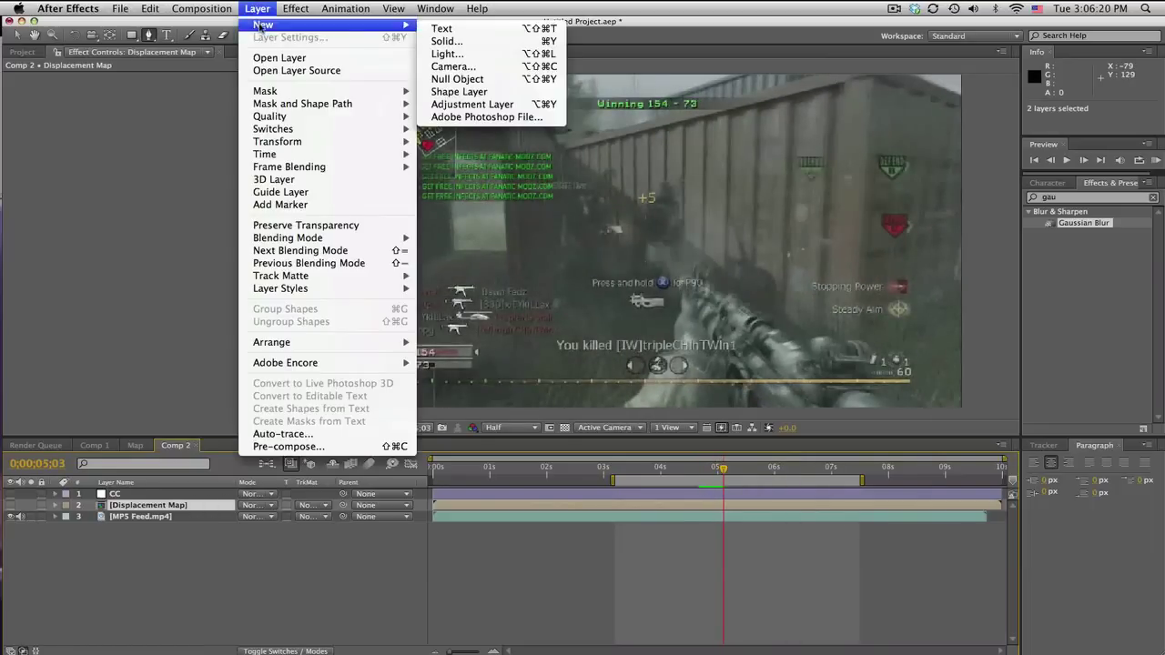
{"action": "left_click", "coordinate": [472, 105]}
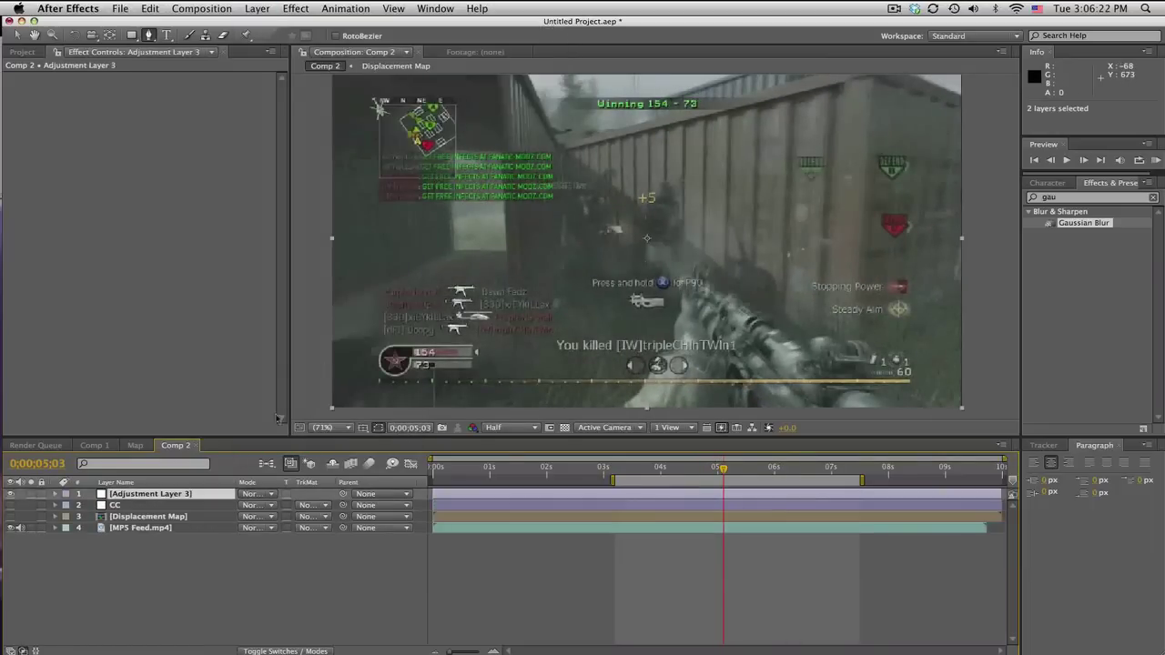
{"action": "key", "text": "Return"}
{"action": "type", "text": "Displace"}
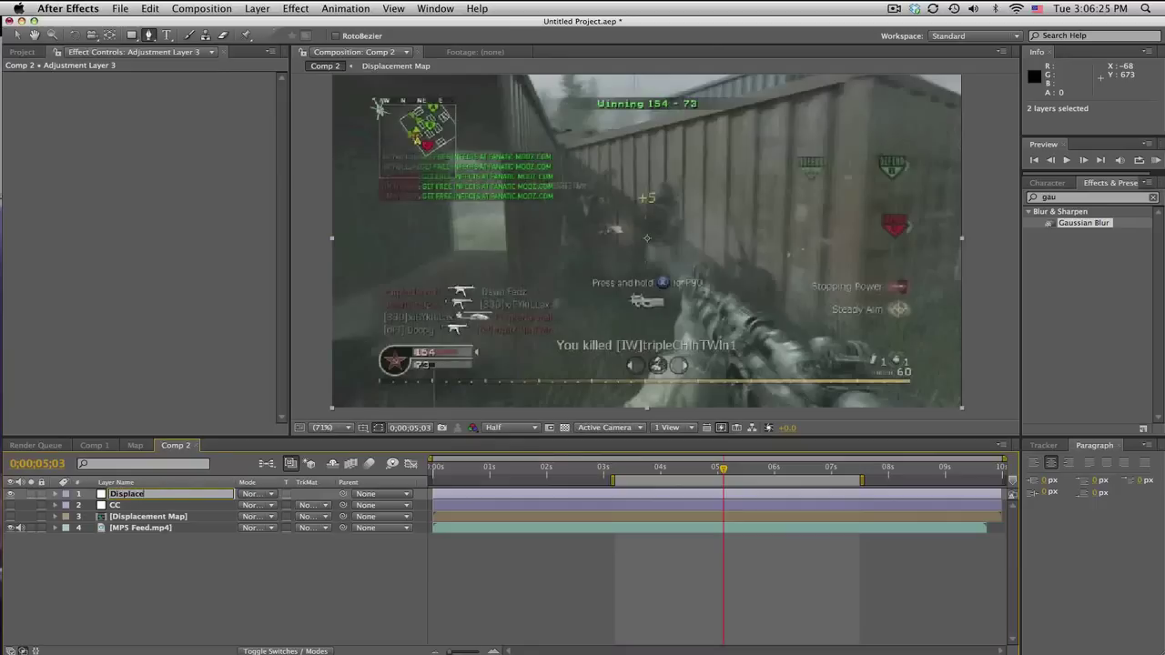
{"action": "key", "text": "Return"}
{"action": "left_click_drag", "start_coordinate": [150, 492], "coordinate": [135, 533]}
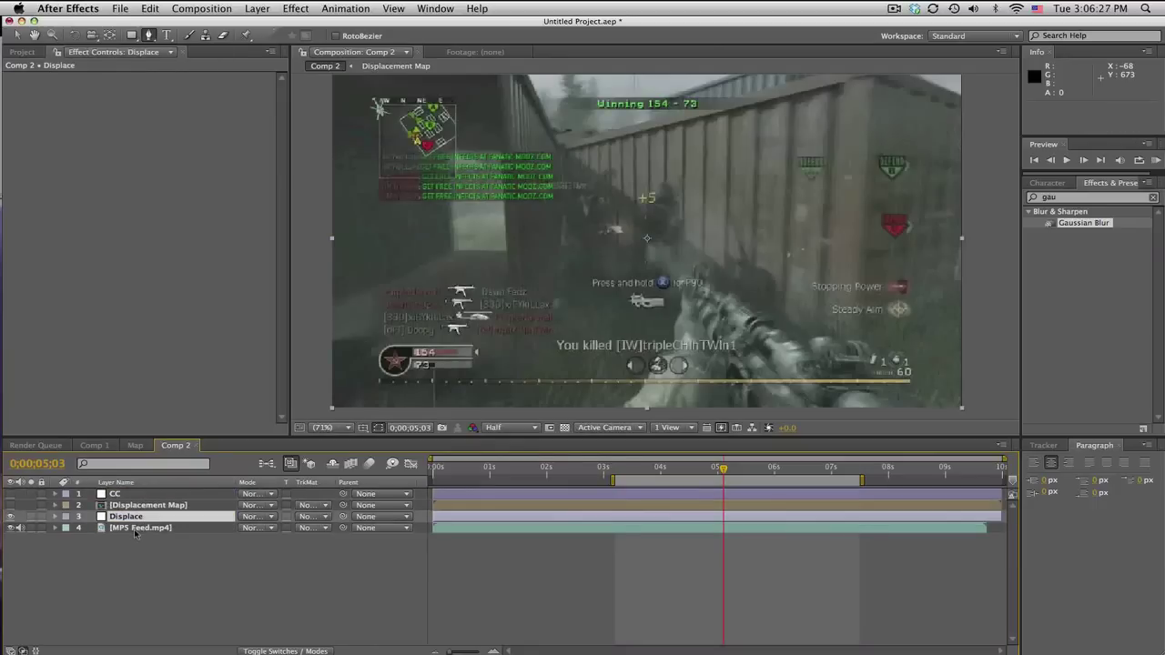
Apply the Distort > Displacement Map effect to the Displace layer
{"action": "left_click", "coordinate": [297, 8]}
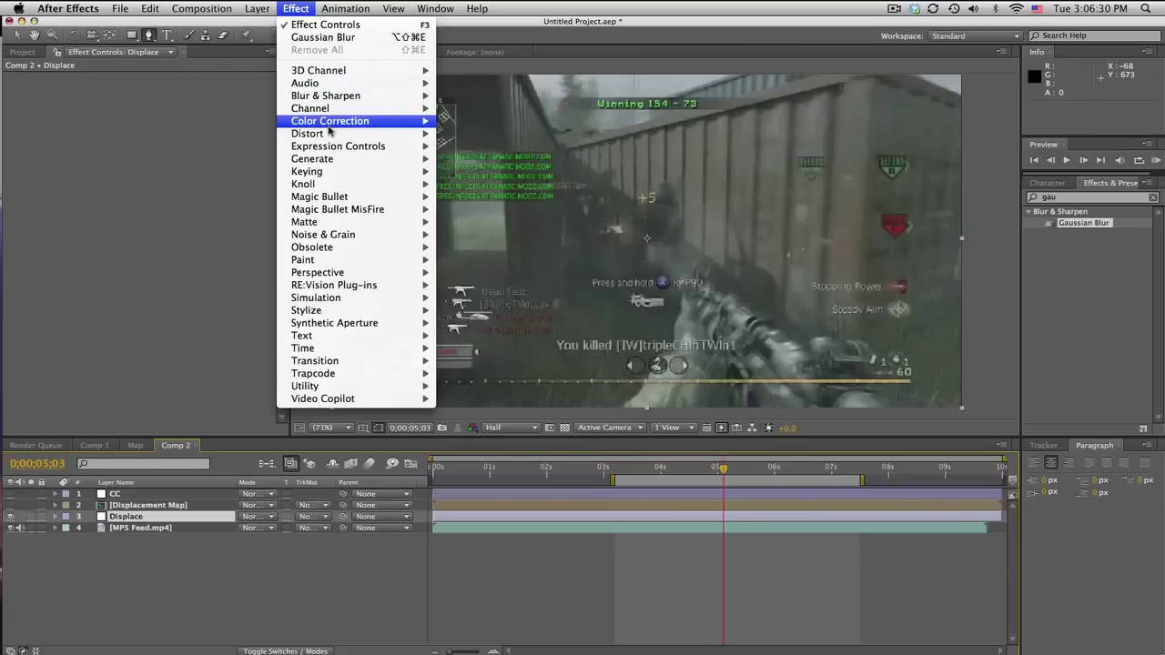
{"action": "mouse_move", "coordinate": [364, 134]}
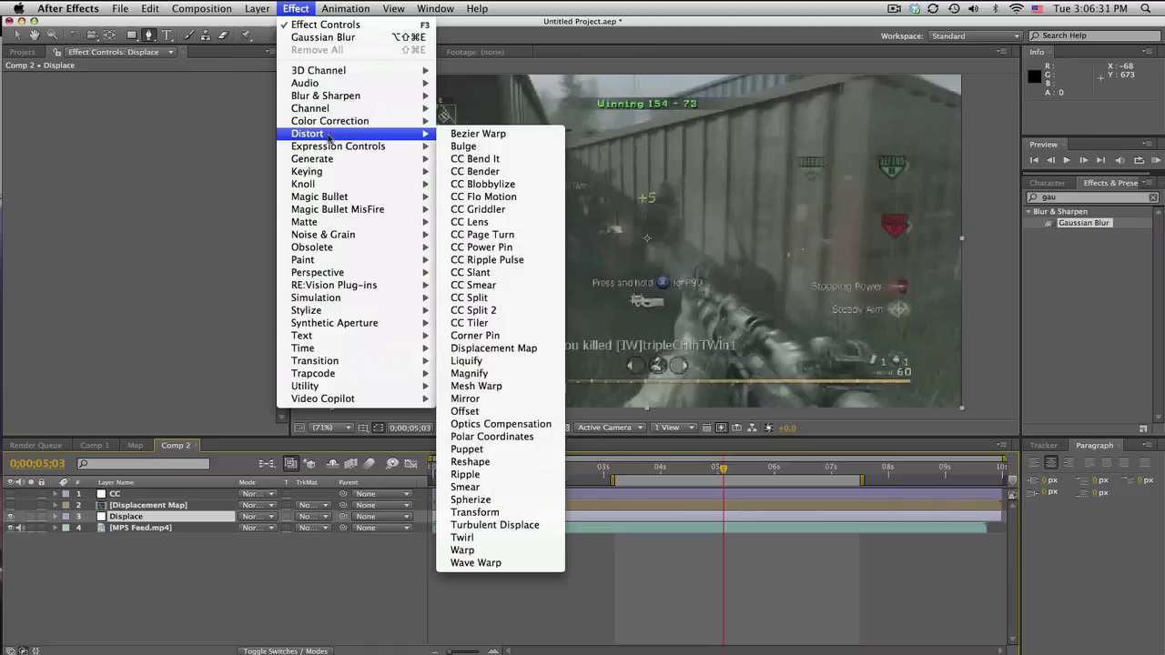
{"action": "left_click", "coordinate": [549, 352]}
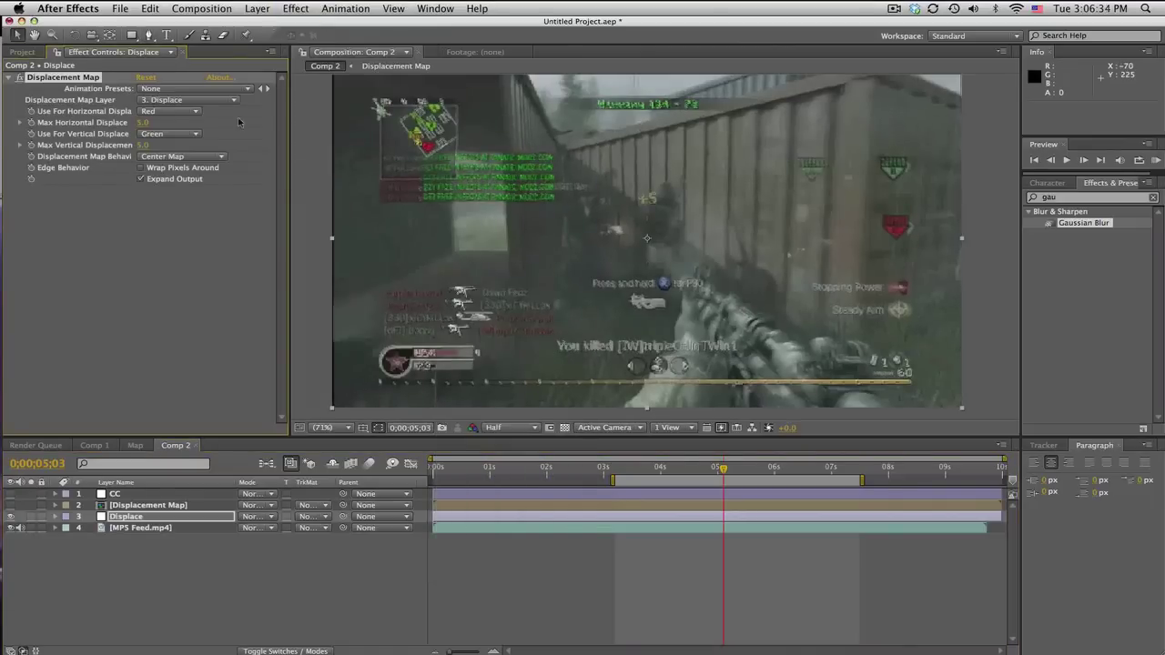
Point Displacement Map at layer 2. Displacement Map, using Luminance for both directions
{"action": "left_click", "coordinate": [160, 100]}
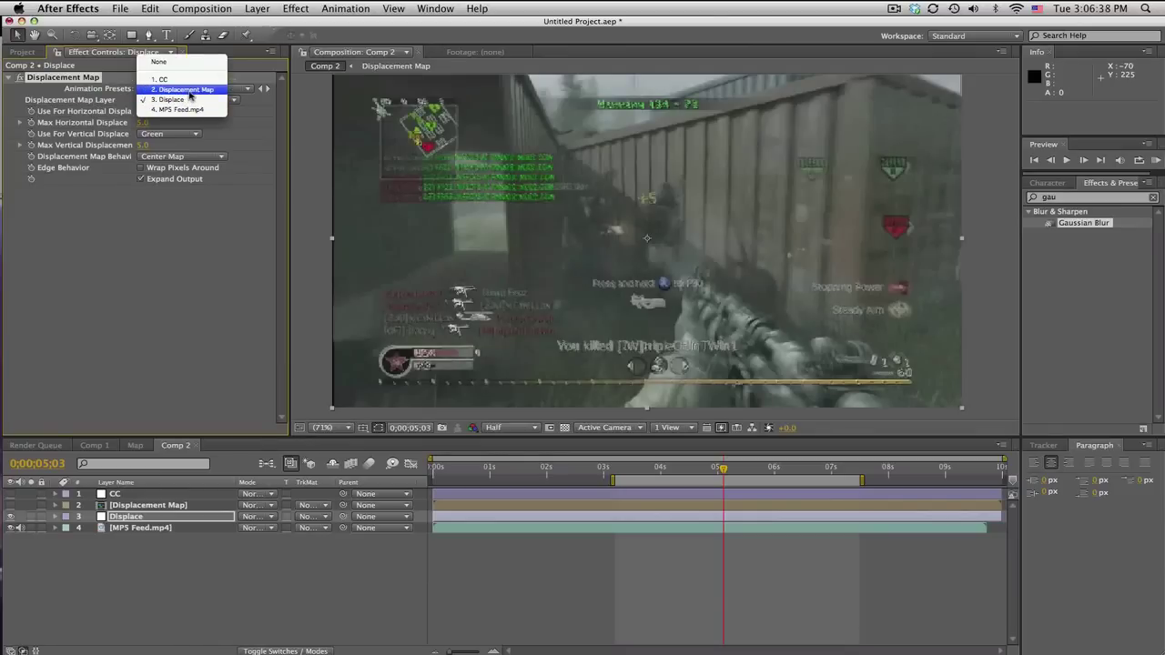
{"action": "left_click", "coordinate": [190, 92]}
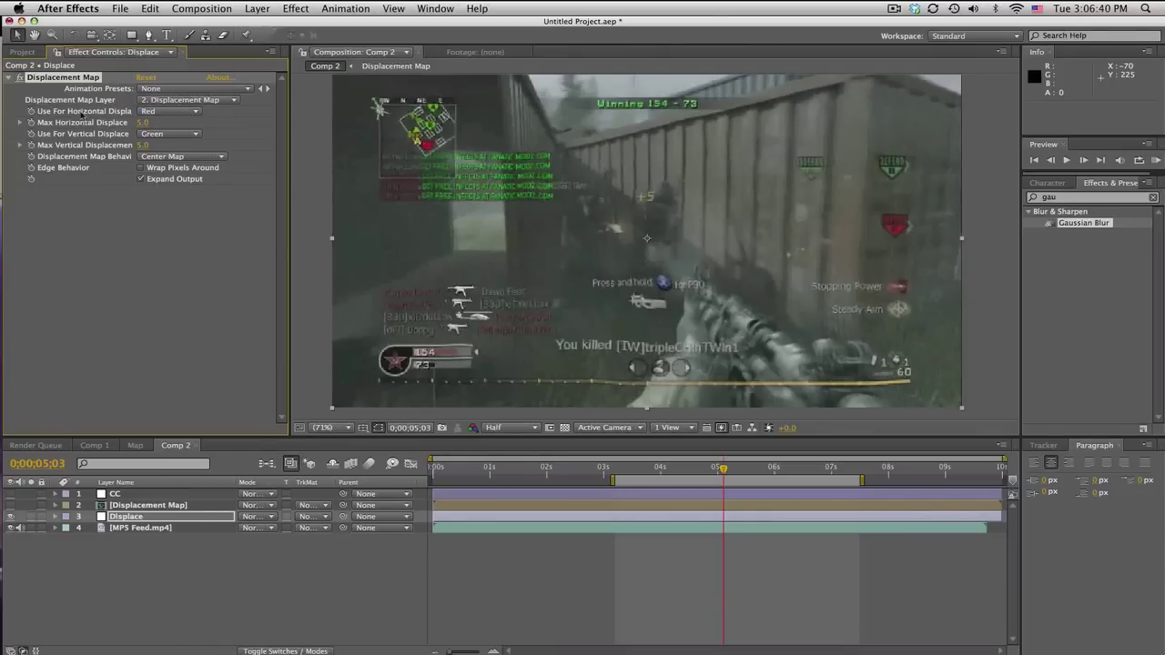
{"action": "left_click", "coordinate": [156, 112]}
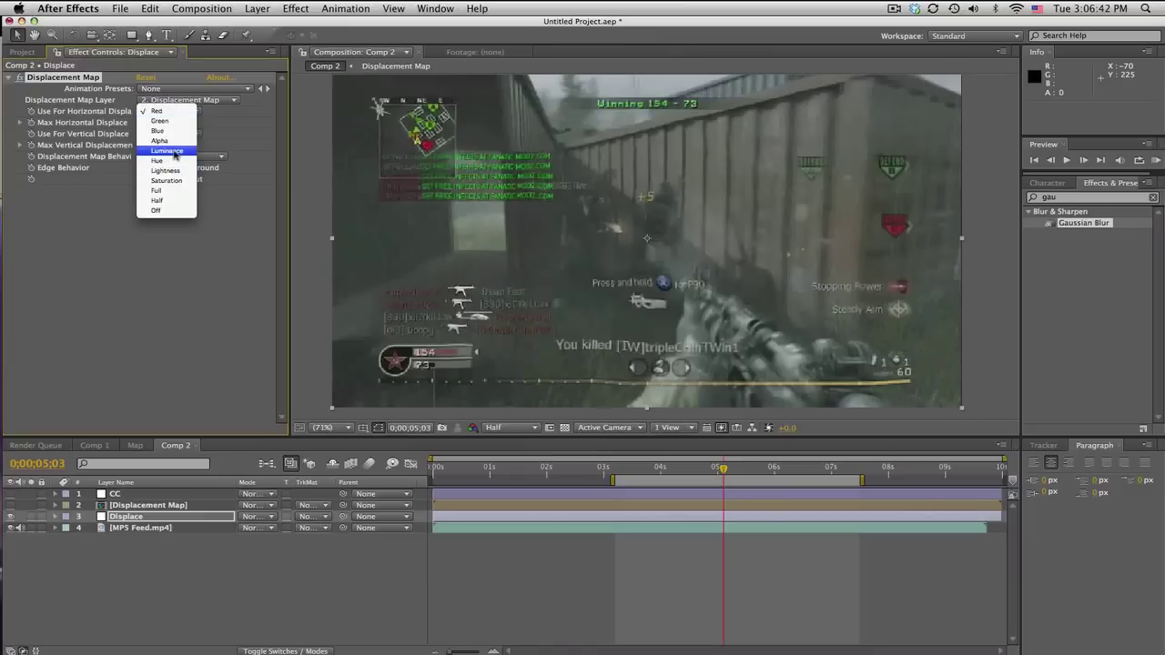
{"action": "left_click", "coordinate": [159, 110]}
{"action": "left_click", "coordinate": [177, 135]}
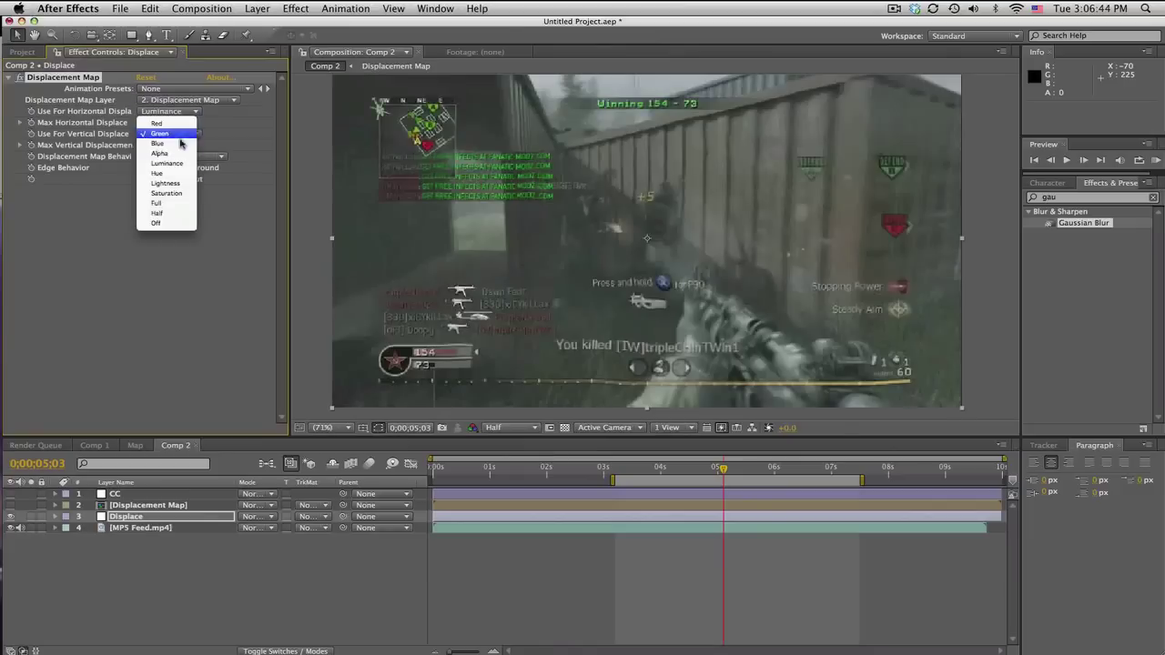
{"action": "left_click", "coordinate": [169, 167]}
Inspect the rings inside the Displacement Map precomp and preview the warp in Comp 2
{"action": "left_click_drag", "start_coordinate": [725, 467], "coordinate": [778, 468]}
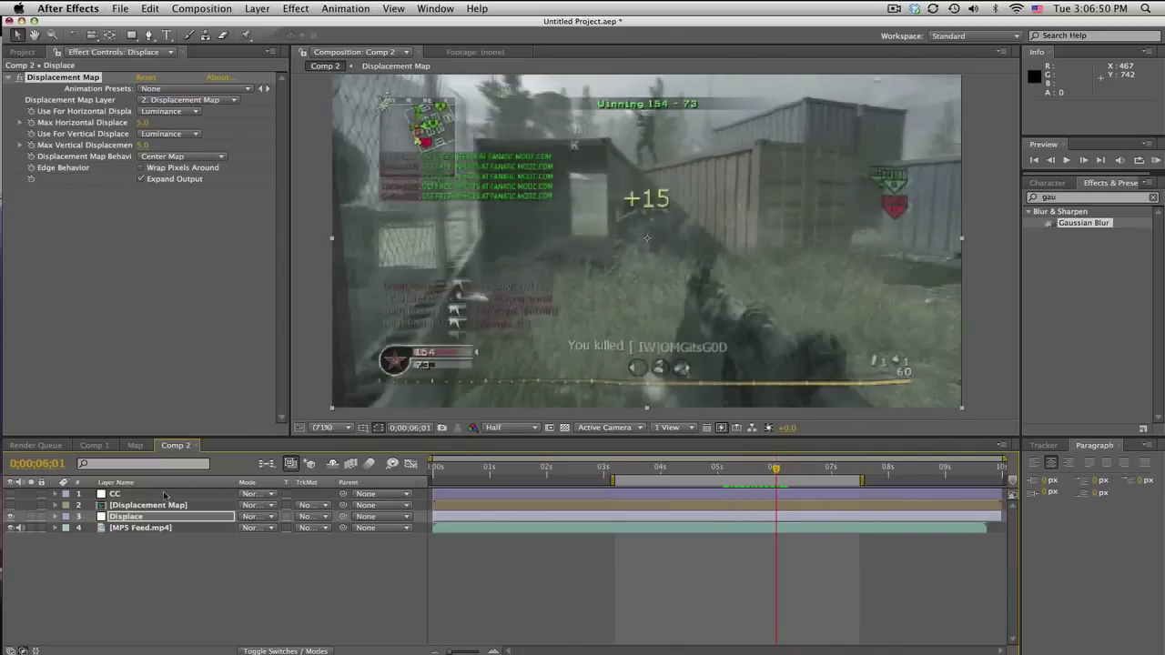
{"action": "double_click", "coordinate": [146, 505]}
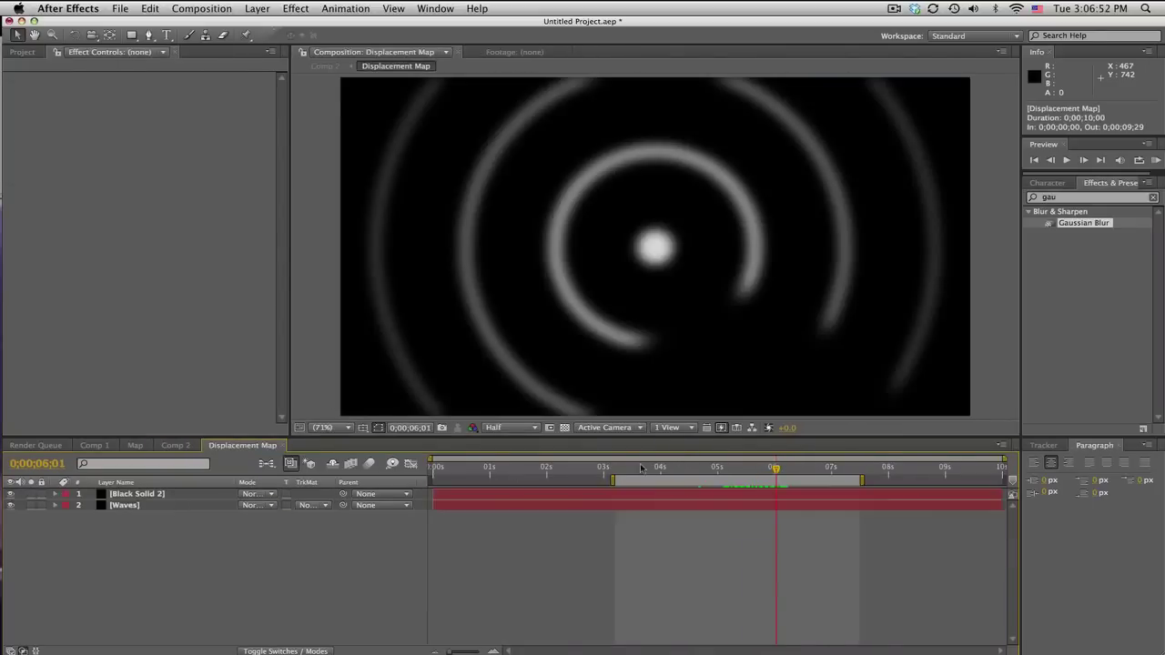
{"action": "left_click_drag", "start_coordinate": [641, 468], "coordinate": [687, 468]}
{"action": "left_click", "coordinate": [171, 445]}
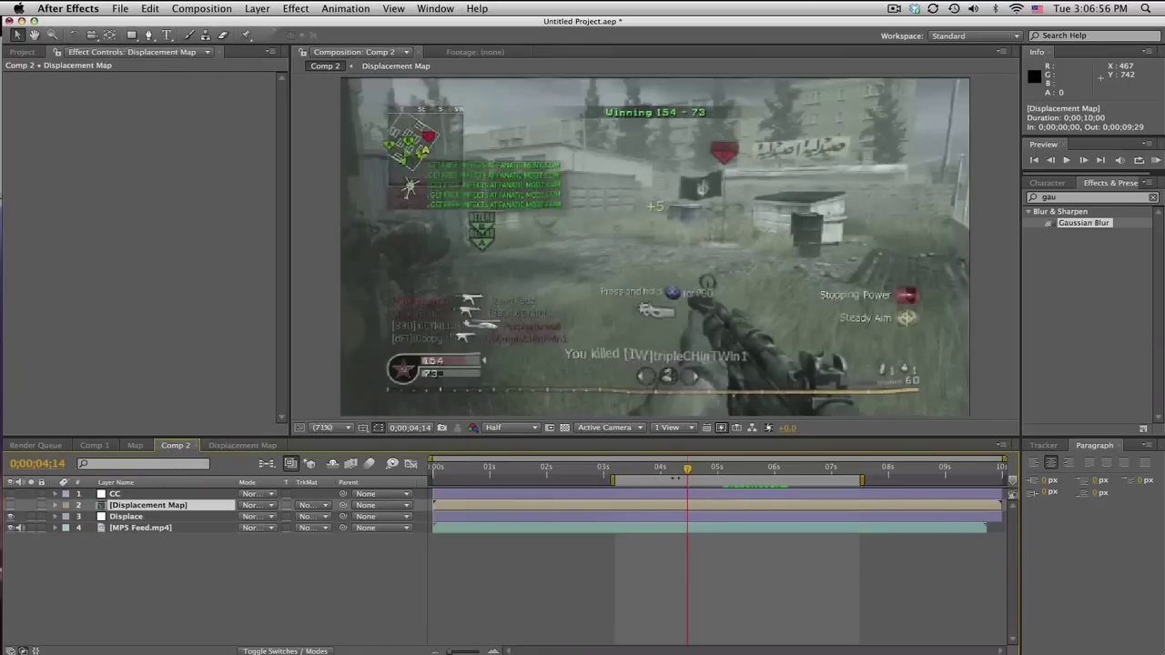
{"action": "left_click_drag", "start_coordinate": [689, 470], "coordinate": [730, 469]}
Set the Displace layer's maximum horizontal and vertical displacement to 15
{"action": "left_click", "coordinate": [163, 517]}
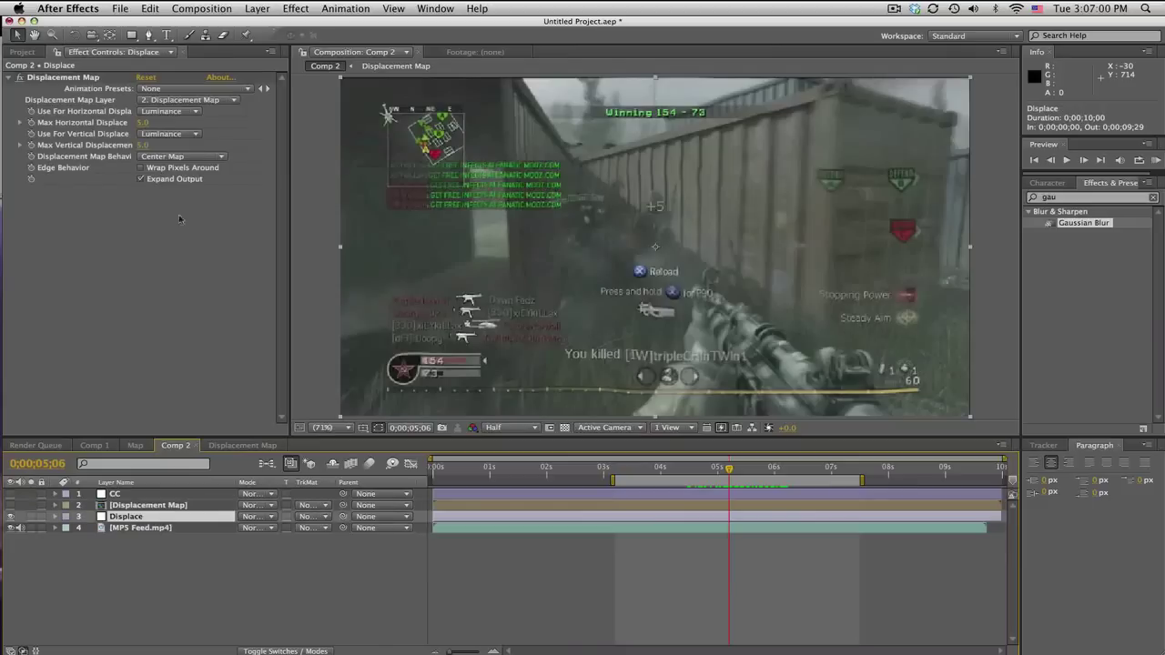
{"action": "left_click", "coordinate": [142, 122]}
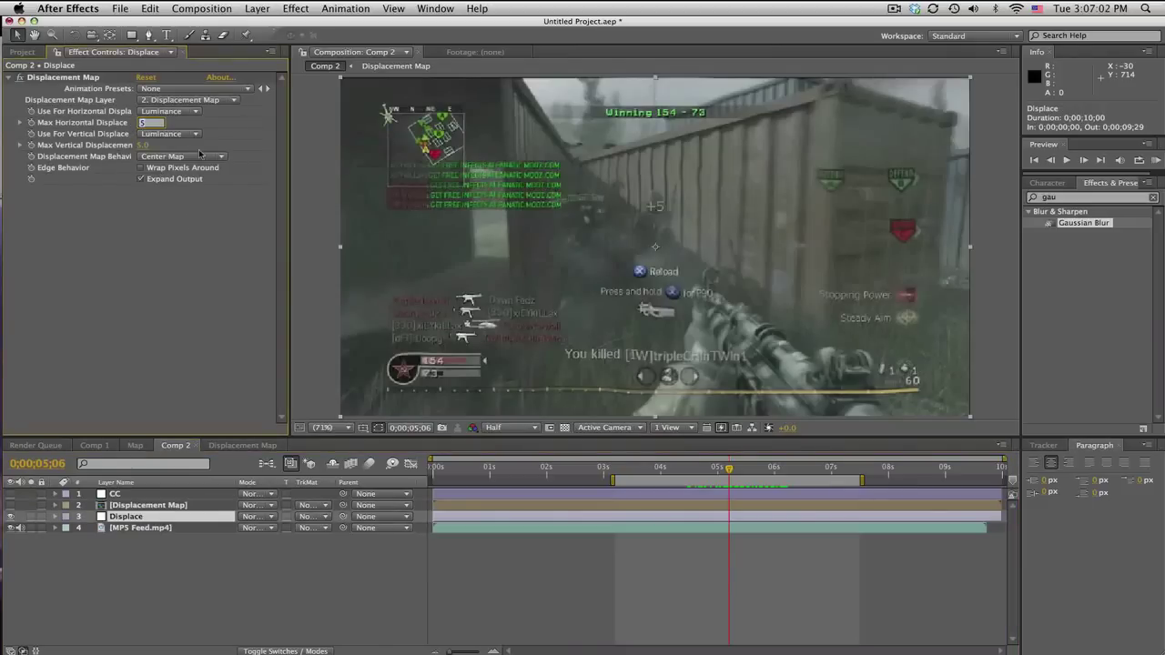
{"action": "type", "text": "15"}
{"action": "key", "text": "Return"}
{"action": "left_click", "coordinate": [142, 145]}
{"action": "type", "text": "15"}
{"action": "key", "text": "Return"}
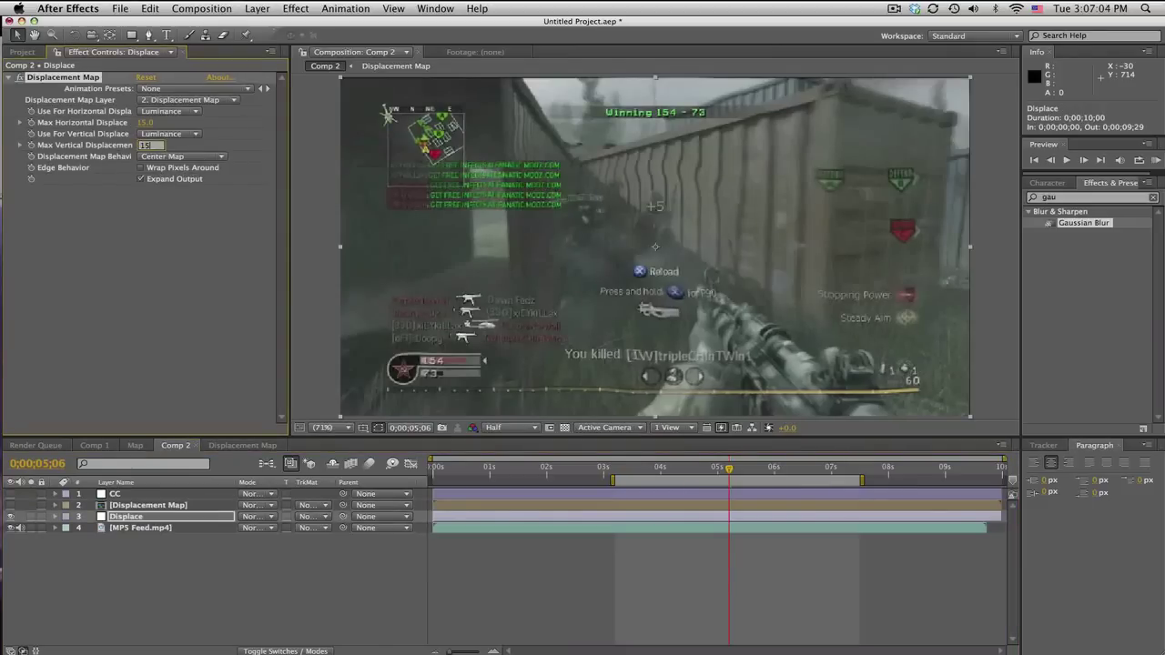
Compare with the Waves layer's displacement settings in Comp 1, then preview Comp 2
{"action": "left_click", "coordinate": [94, 445]}
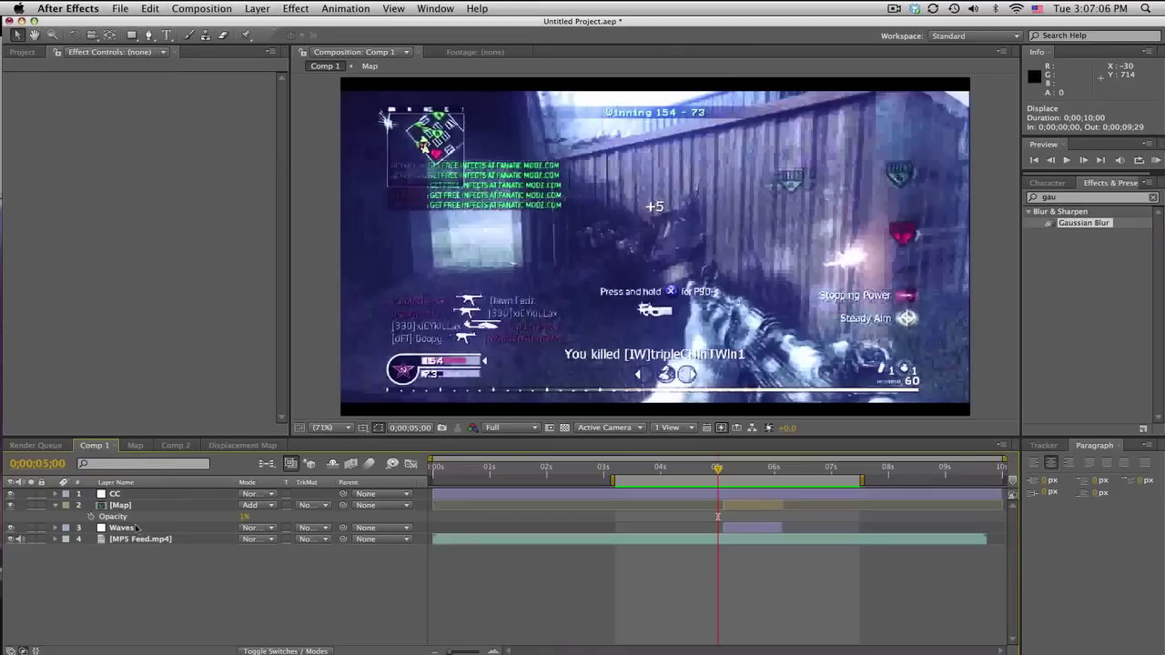
{"action": "left_click", "coordinate": [121, 528]}
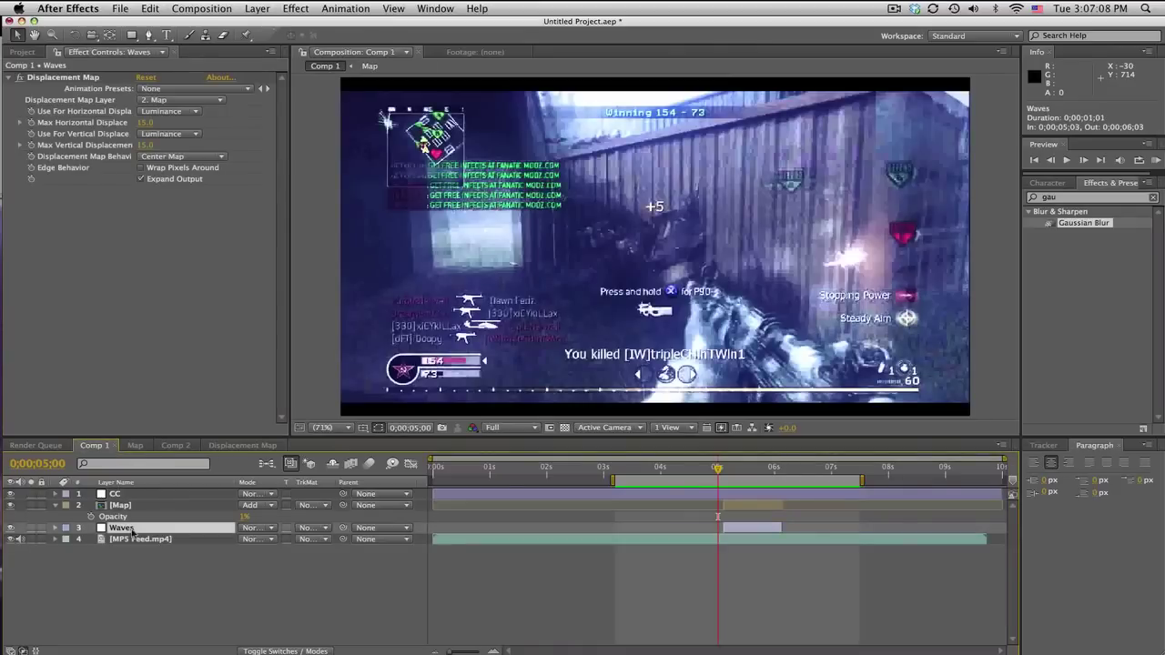
{"action": "left_click", "coordinate": [176, 445]}
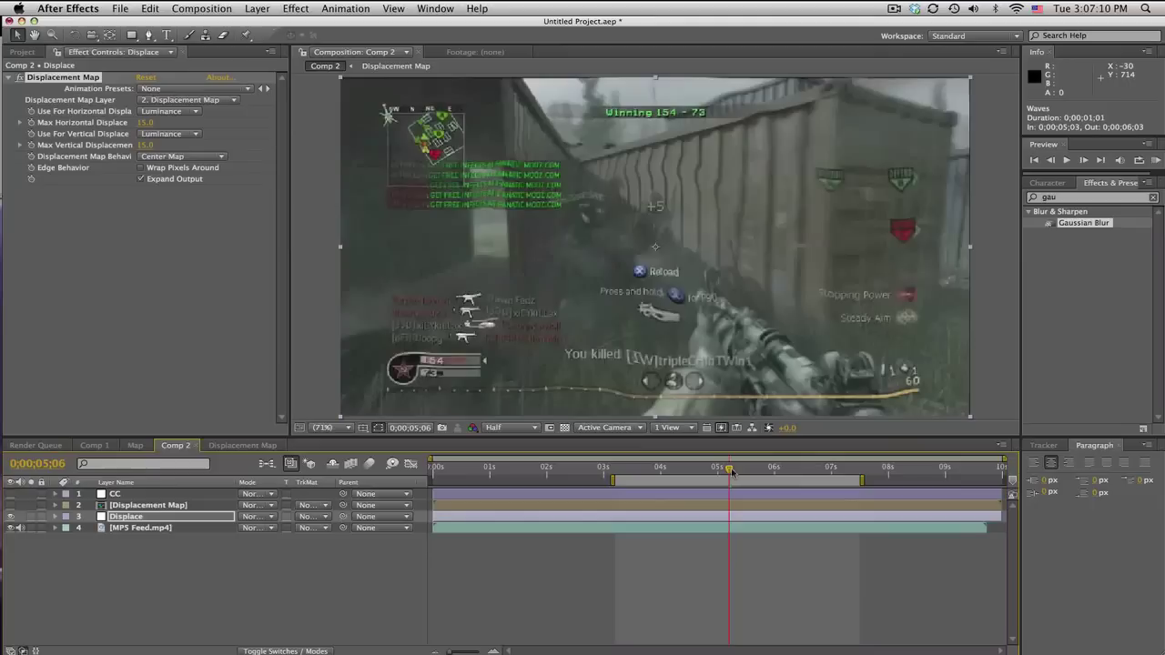
{"action": "mouse_move", "coordinate": [731, 470]}
{"action": "left_mouse_down"}
{"action": "mouse_move", "coordinate": [772, 470]}
{"action": "mouse_move", "coordinate": [718, 471]}
{"action": "left_mouse_up"}
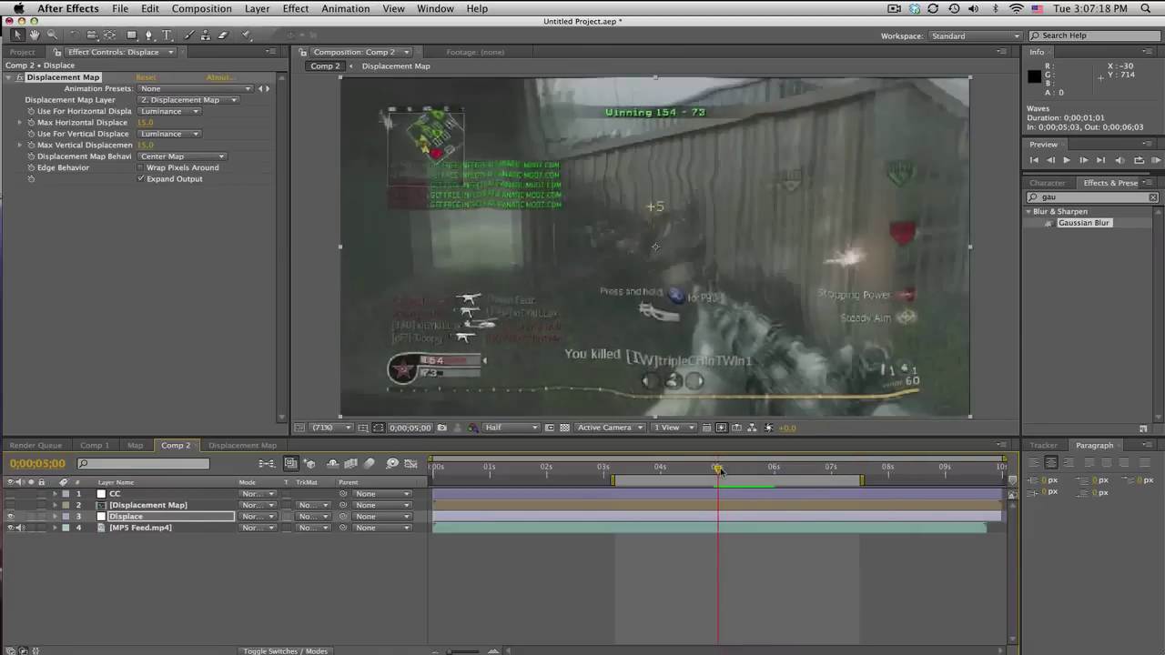
Trim the Displace and Displacement Map layers to run from 0;00;05;00 to 0;00;06;01
{"action": "left_click", "coordinate": [143, 518]}
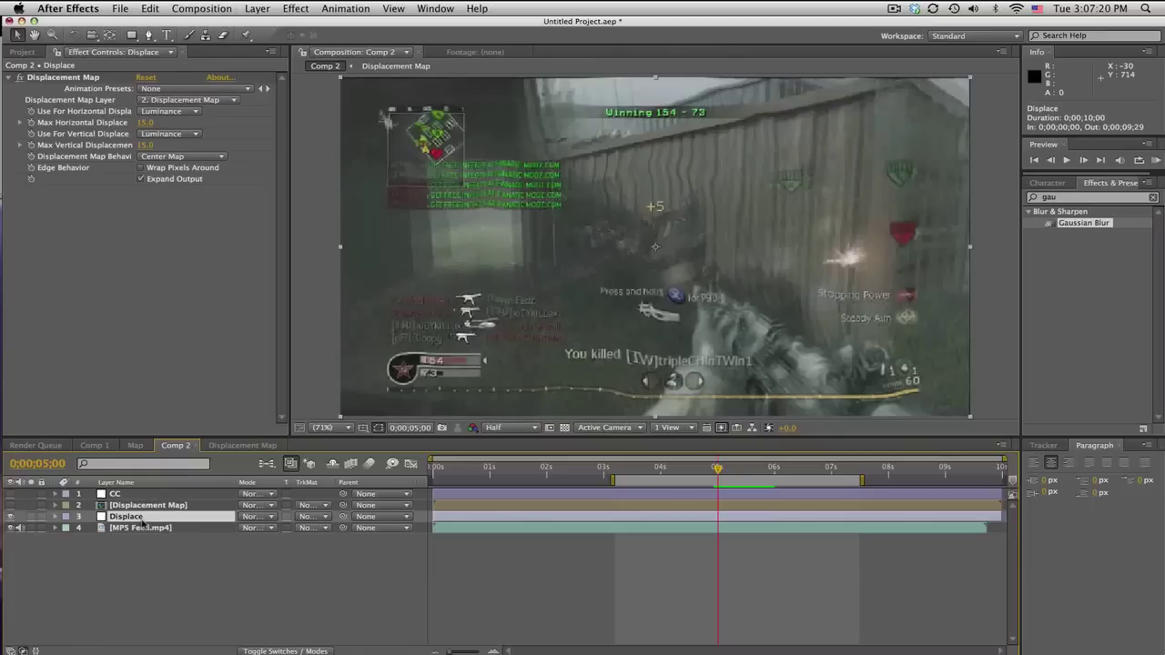
{"action": "left_click", "coordinate": [154, 506], "text": "shift"}
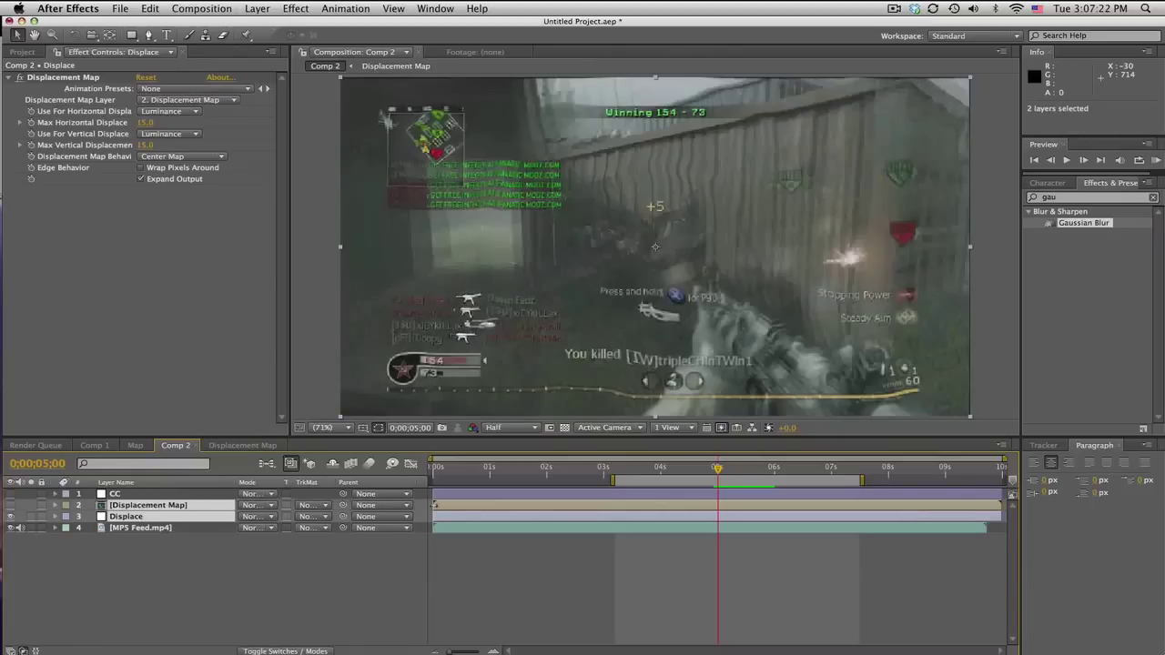
{"action": "left_click_drag", "start_coordinate": [435, 505], "coordinate": [710, 513]}
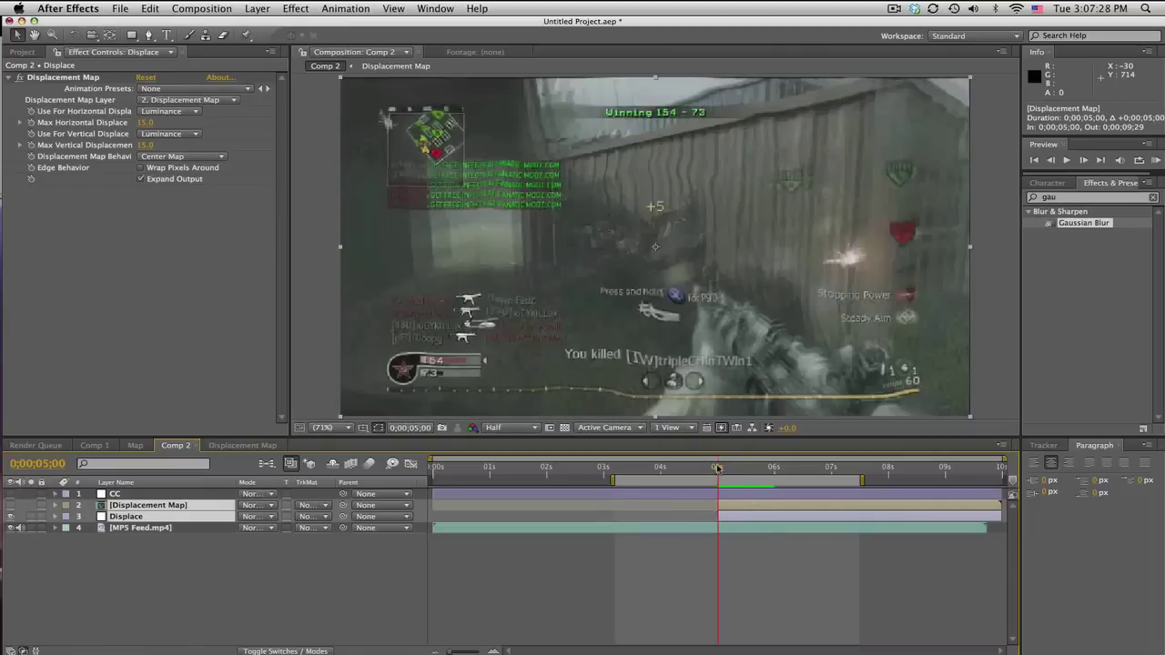
{"action": "left_click_drag", "start_coordinate": [717, 468], "coordinate": [774, 467]}
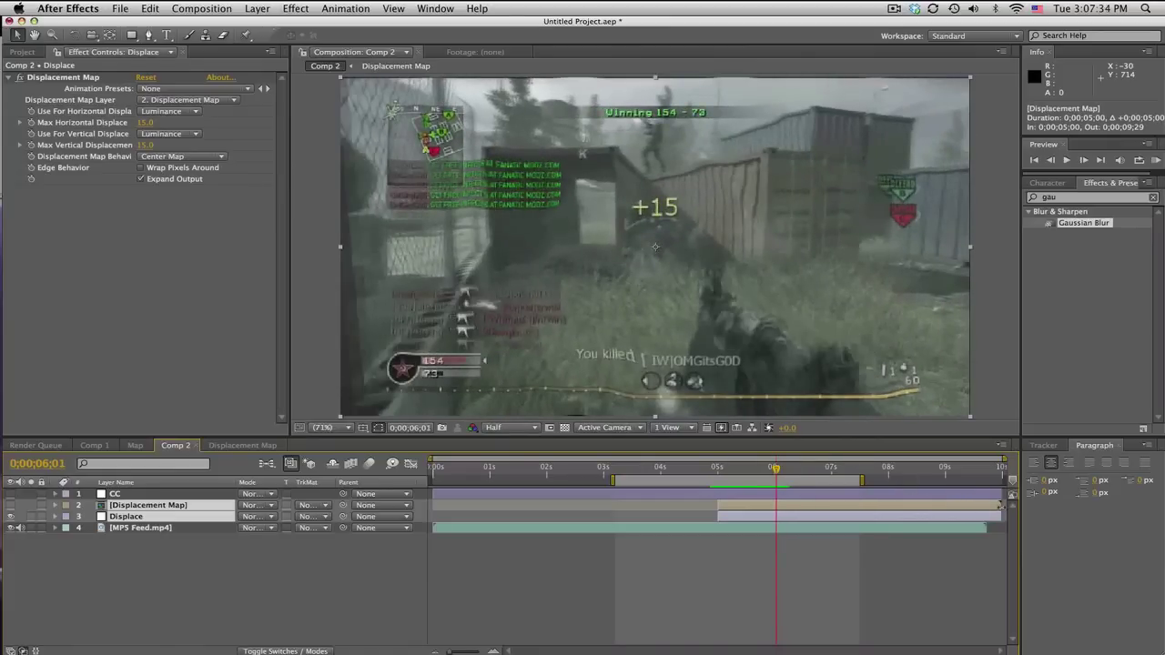
{"action": "left_click_drag", "start_coordinate": [1000, 505], "coordinate": [775, 505]}
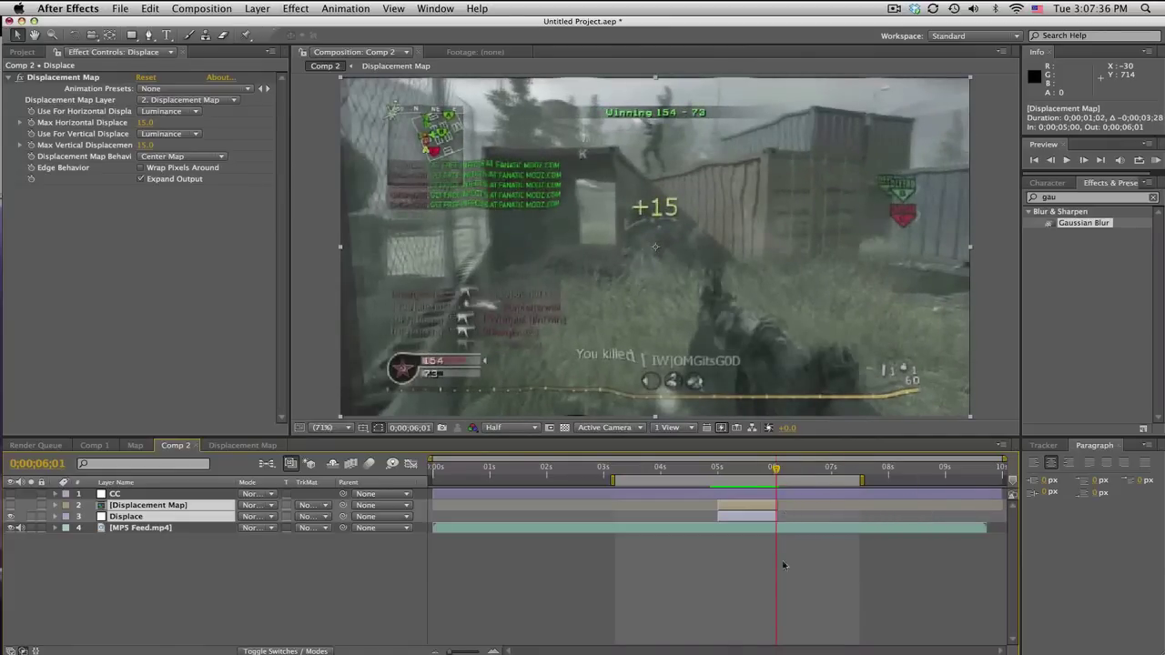
{"action": "left_click", "coordinate": [782, 566]}
{"action": "mouse_move", "coordinate": [719, 467]}
{"action": "left_mouse_down"}
{"action": "mouse_move", "coordinate": [746, 468]}
{"action": "mouse_move", "coordinate": [729, 468]}
{"action": "left_mouse_up"}
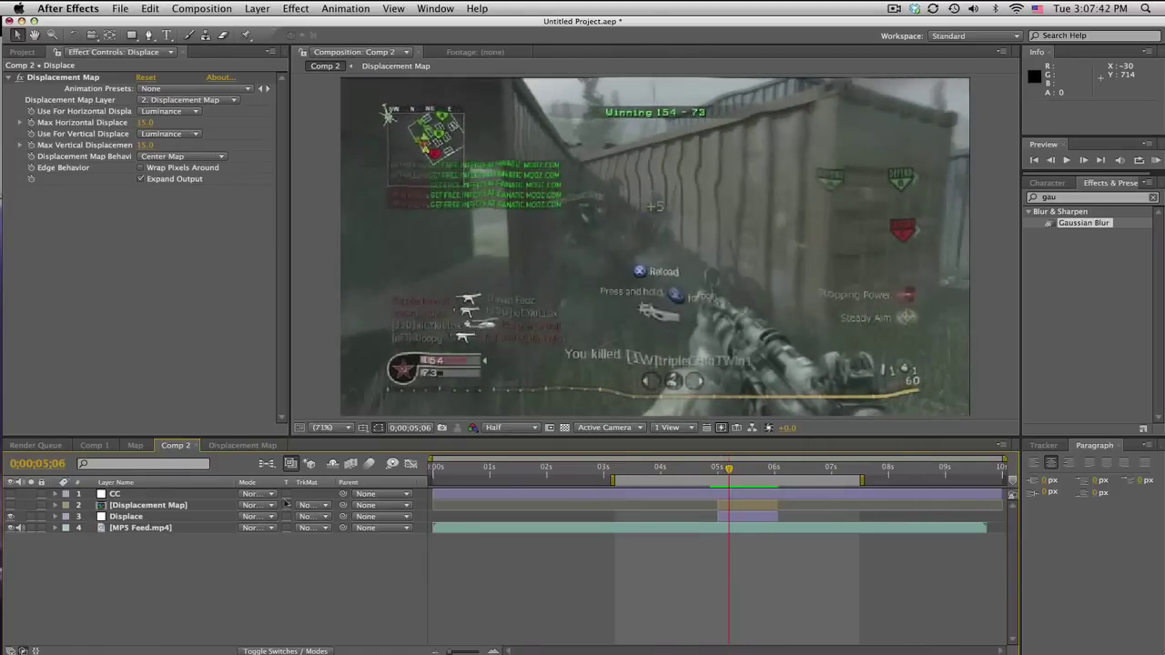
Make the Displacement Map and Displace layers visible and set the ring layer's mode to Add
{"action": "left_click", "coordinate": [161, 507]}
{"action": "left_click_drag", "start_coordinate": [10, 505], "coordinate": [10, 516]}
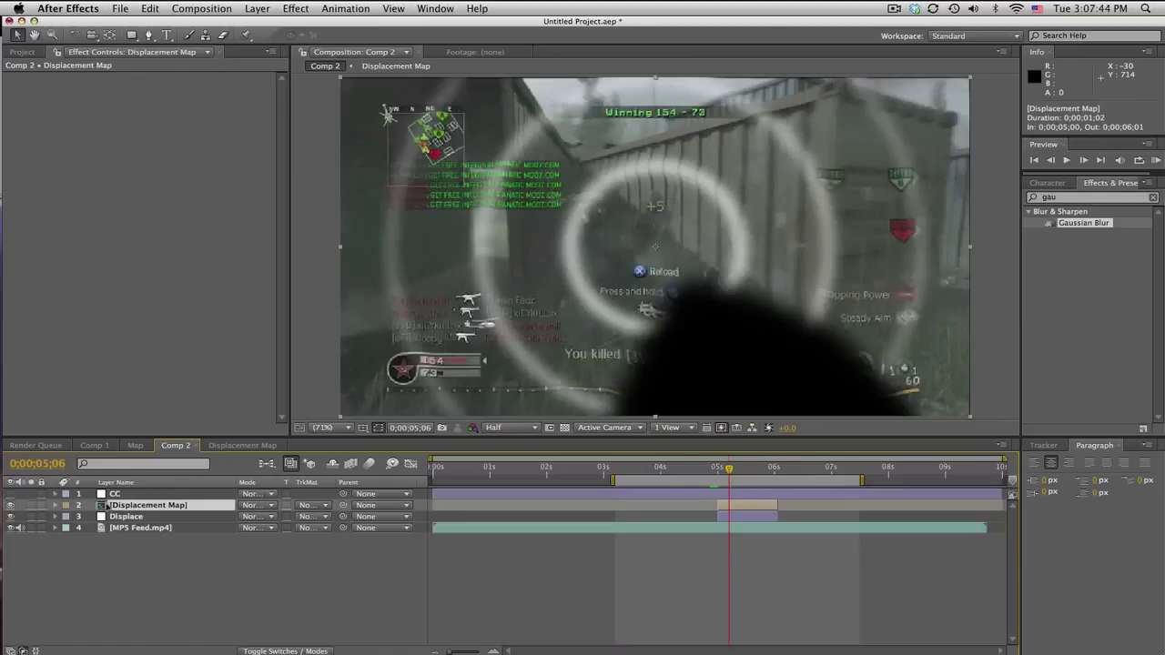
{"action": "left_click", "coordinate": [238, 504]}
{"action": "left_click", "coordinate": [254, 613]}
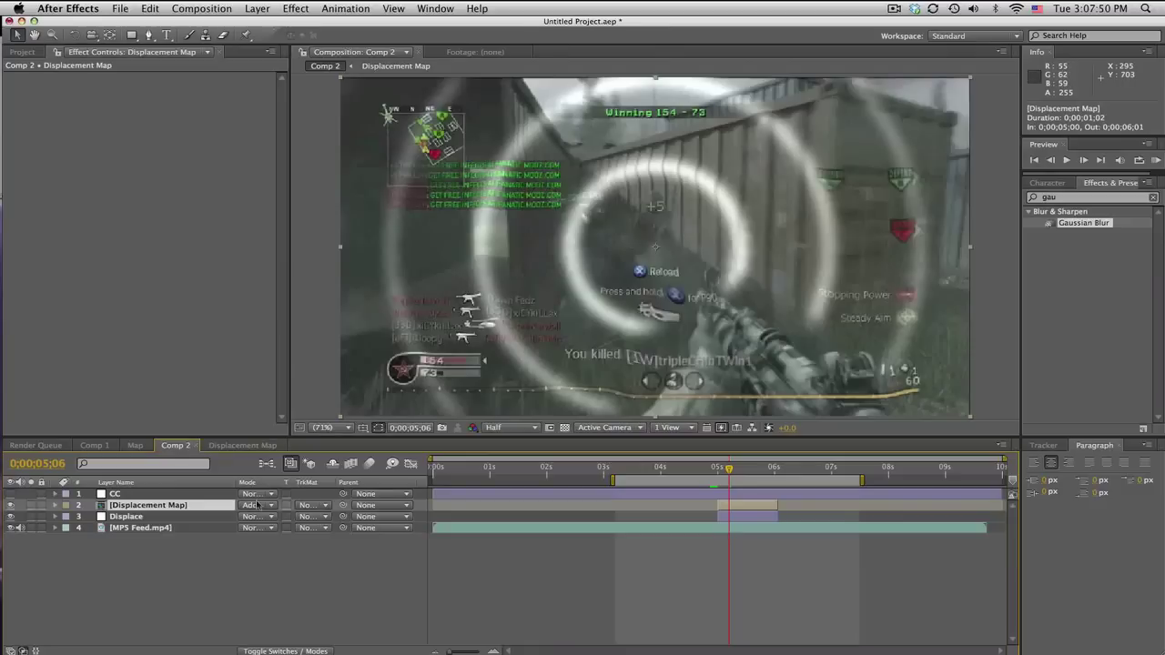
Lower the ring layer's opacity, trying 0% before settling on a faint value
{"action": "key", "text": "t"}
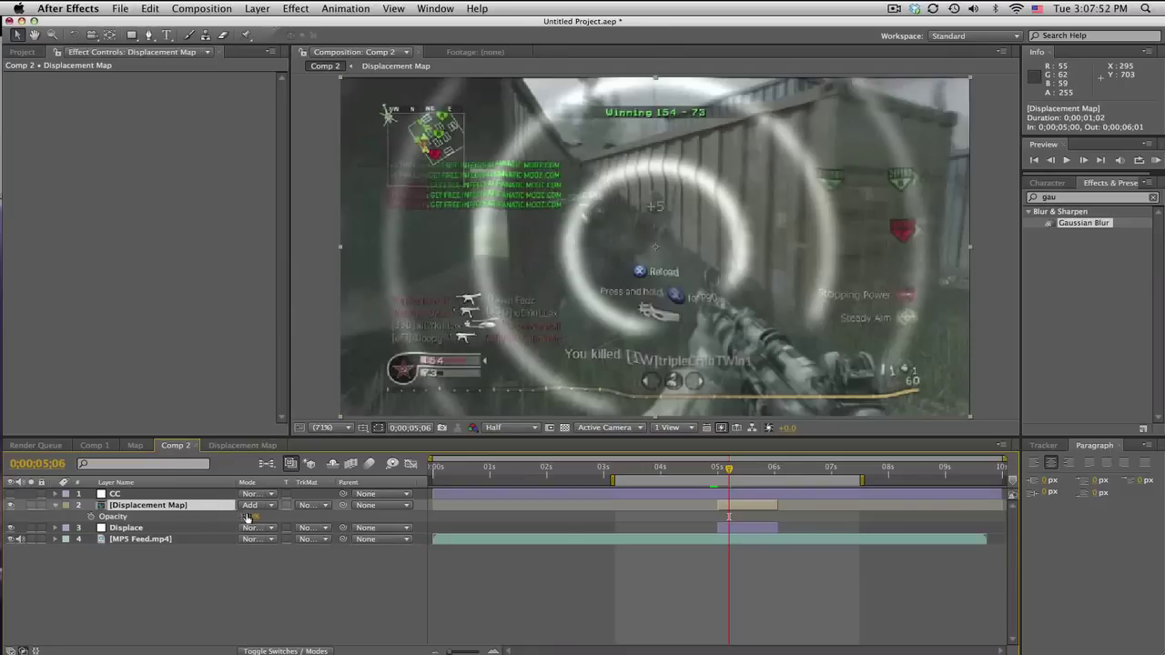
{"action": "left_click", "coordinate": [250, 516]}
{"action": "type", "text": "0"}
{"action": "key", "text": "Return"}
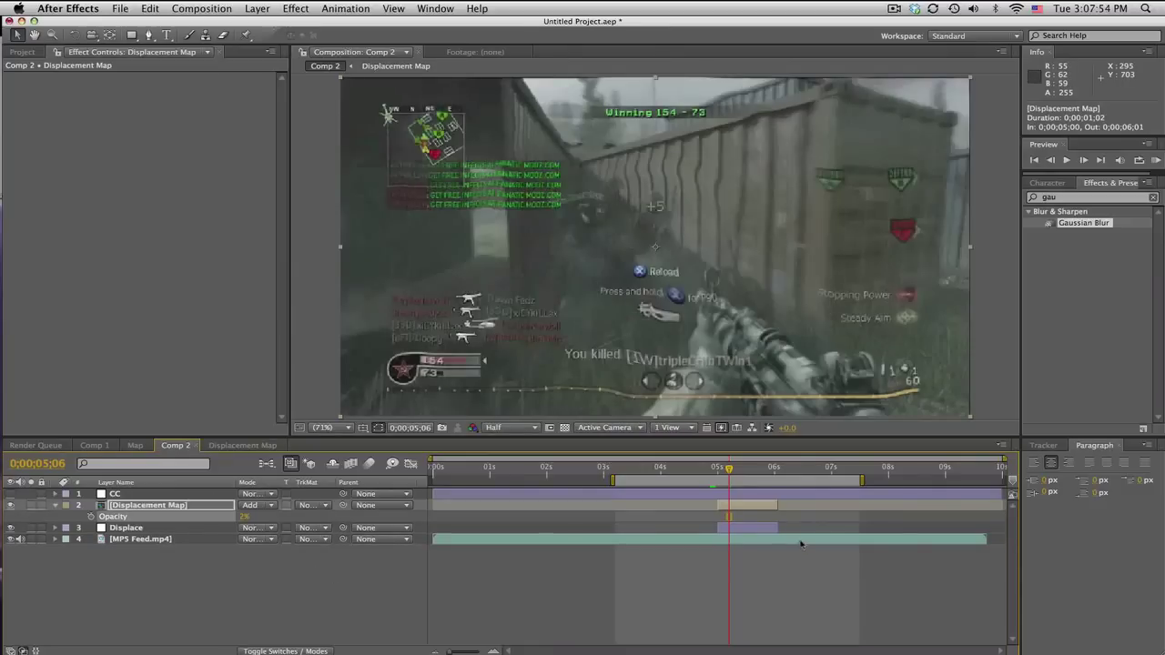
{"action": "left_click_drag", "start_coordinate": [729, 474], "coordinate": [749, 470]}
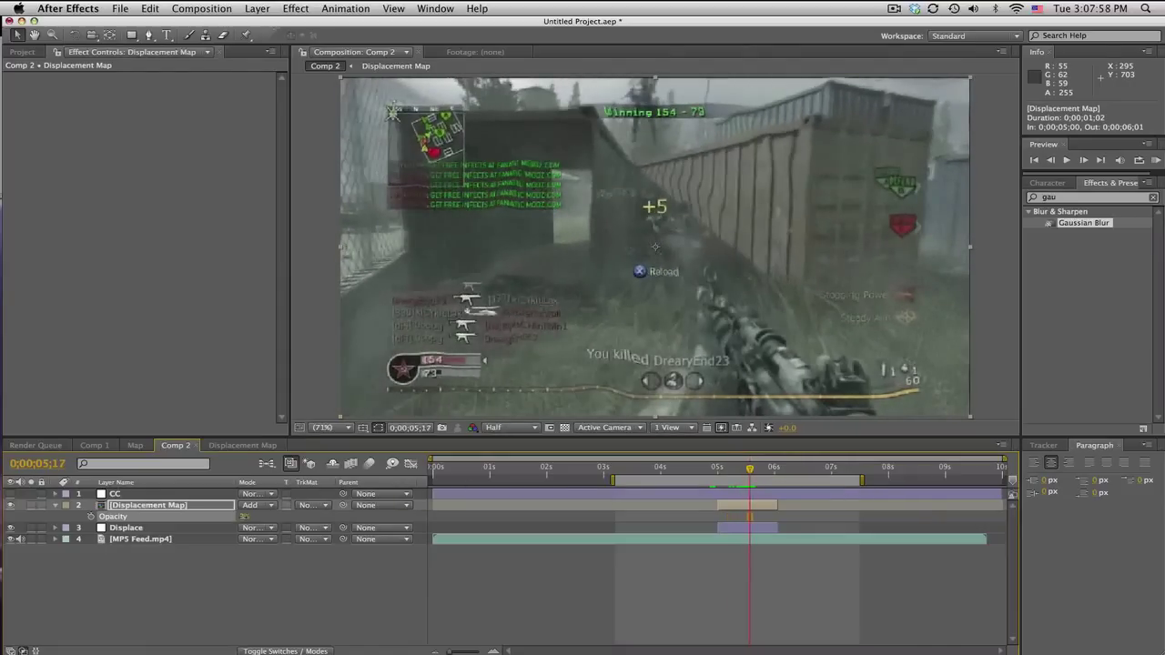
{"action": "left_click", "coordinate": [244, 516]}
{"action": "type", "text": "25"}
{"action": "key", "text": "Return"}
{"action": "left_click_drag", "start_coordinate": [717, 469], "coordinate": [740, 469]}
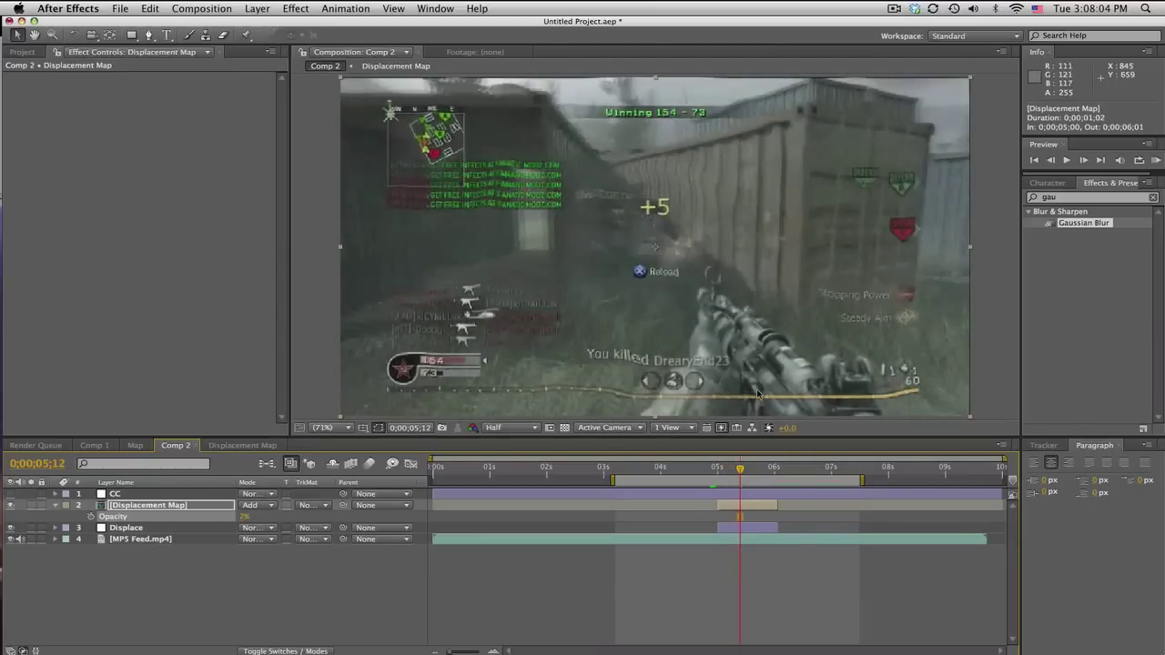
{"action": "left_click", "coordinate": [1156, 160]}
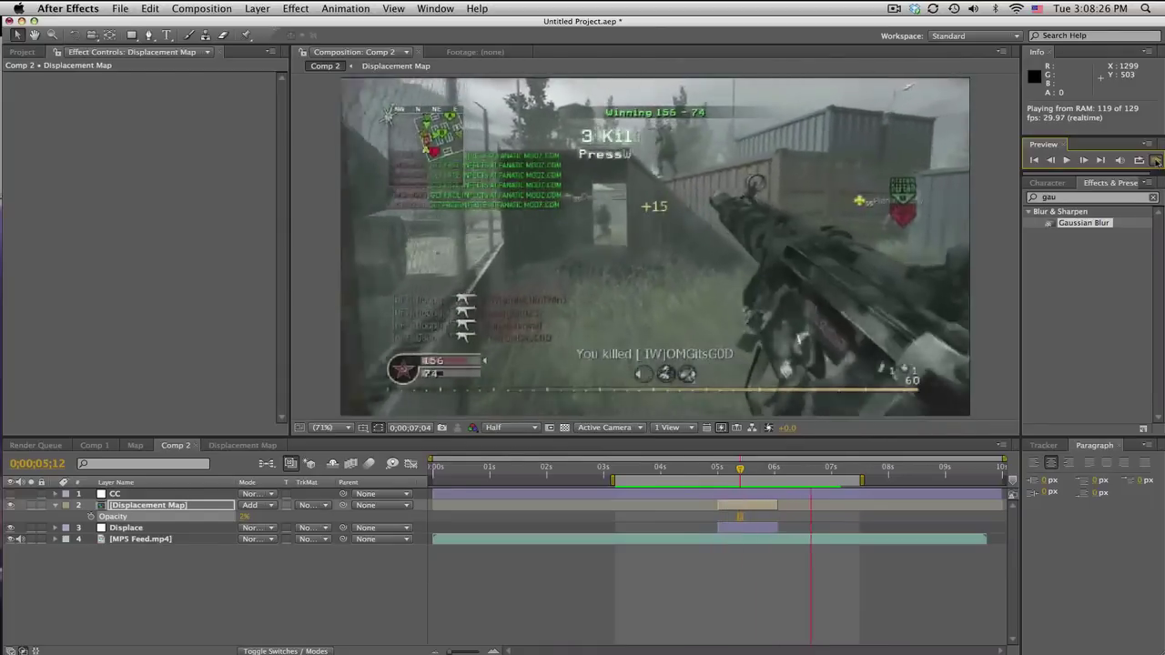
{"action": "left_click_drag", "start_coordinate": [725, 471], "coordinate": [759, 471]}
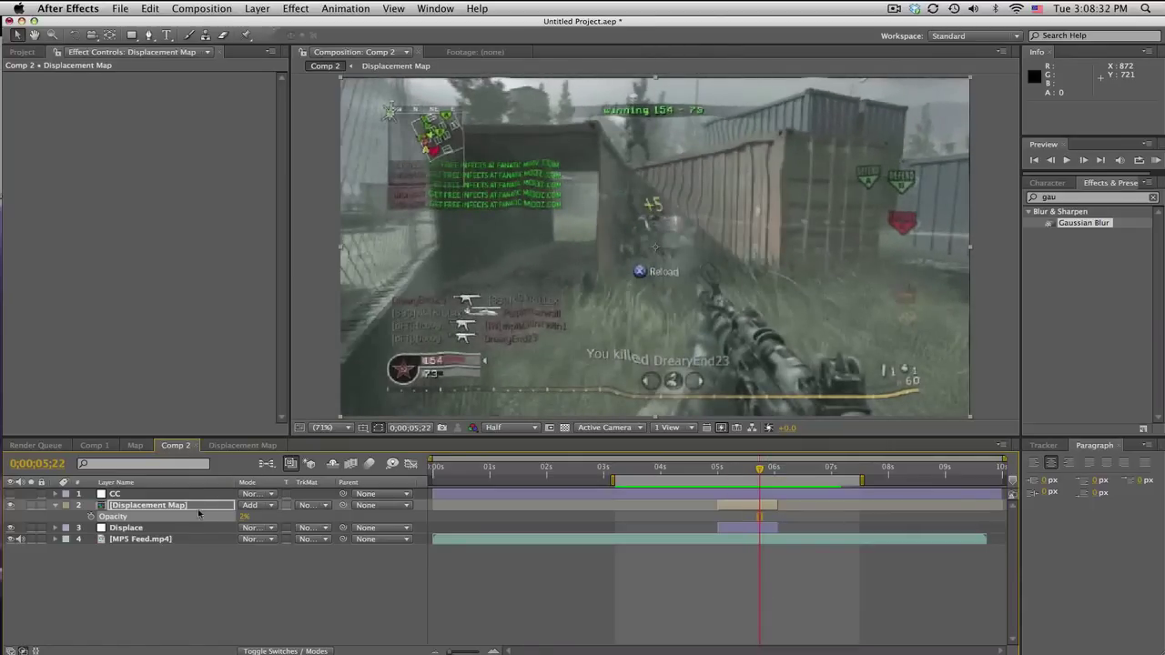
{"action": "left_click", "coordinate": [151, 533]}
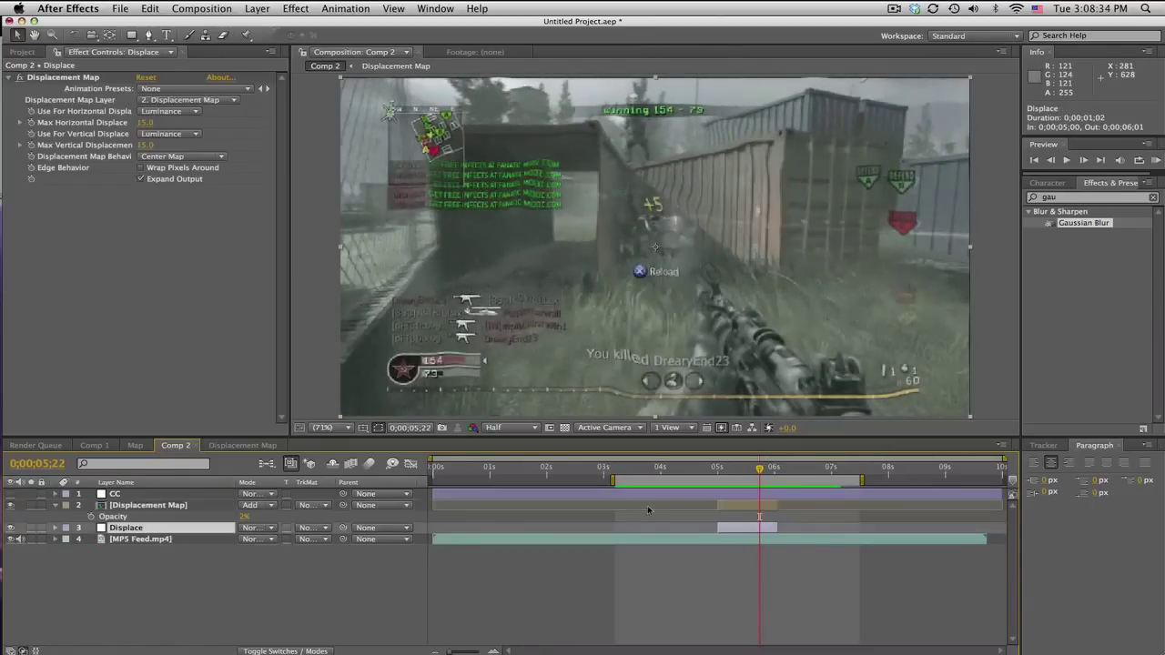
{"action": "left_click_drag", "start_coordinate": [759, 469], "coordinate": [720, 470]}
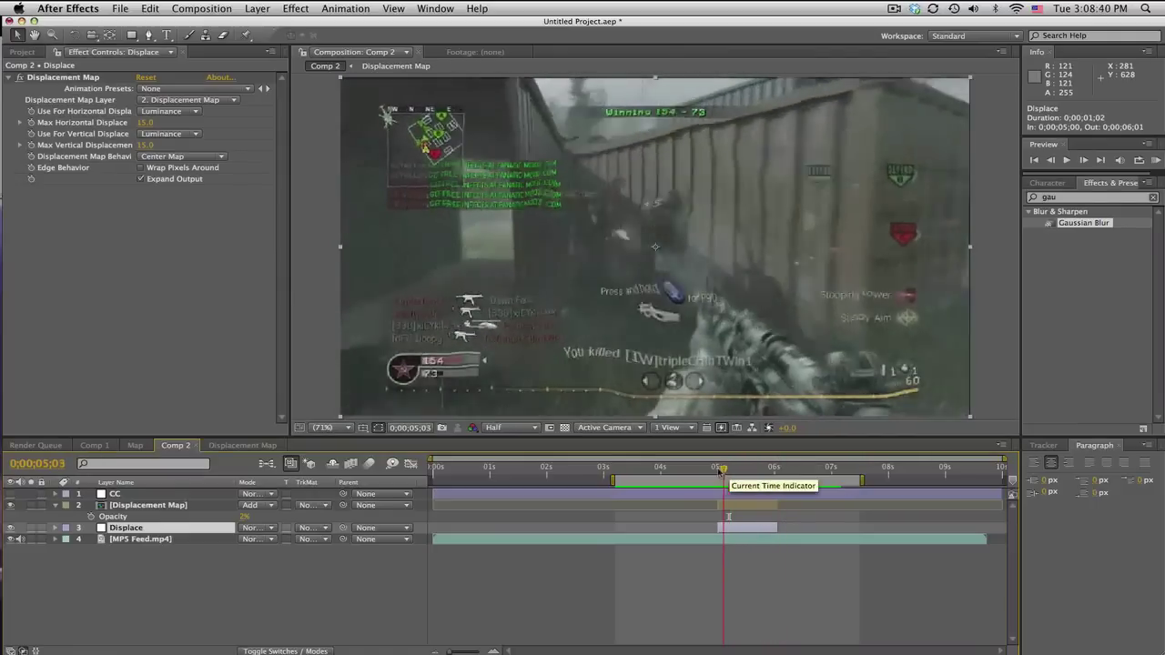
{"action": "key", "text": "space"}
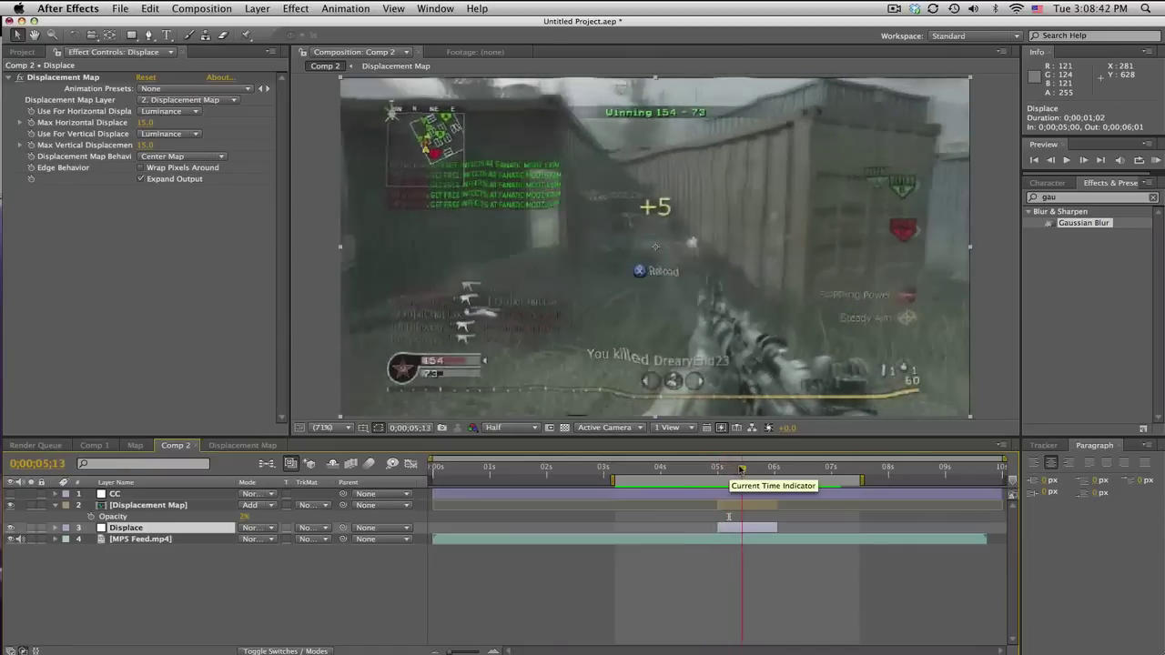